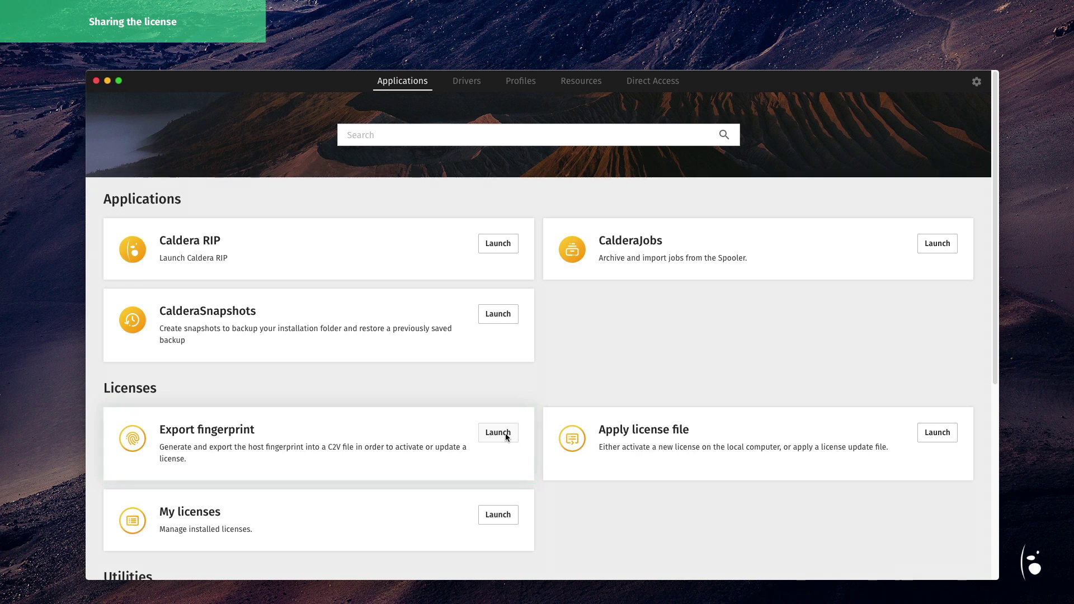
Launch the host fingerprint export from CalderaDock.
{"action": "left_click", "coordinate": [498, 433]}
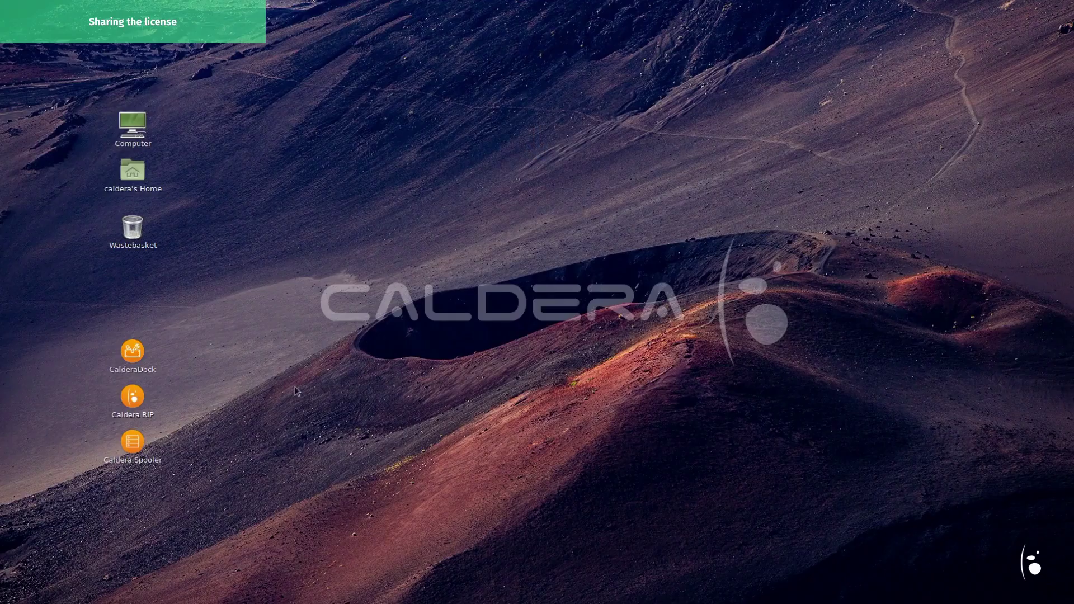
Start Caldera RIP, attach the shared software licence in Manage licenses, and close both dialogs.
{"action": "double_click", "coordinate": [133, 396]}
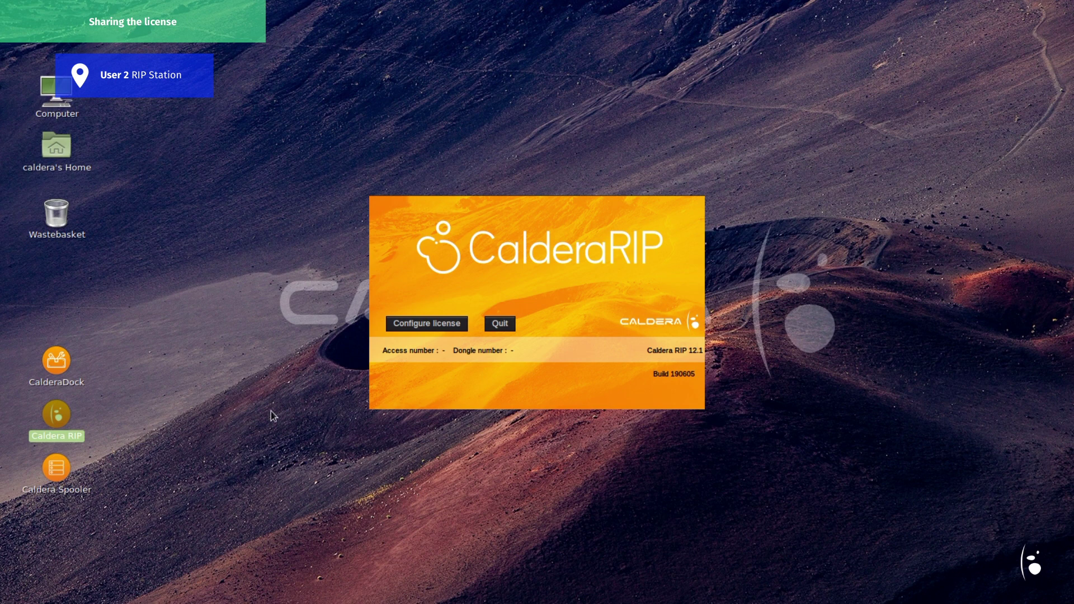
{"action": "left_click", "coordinate": [439, 327]}
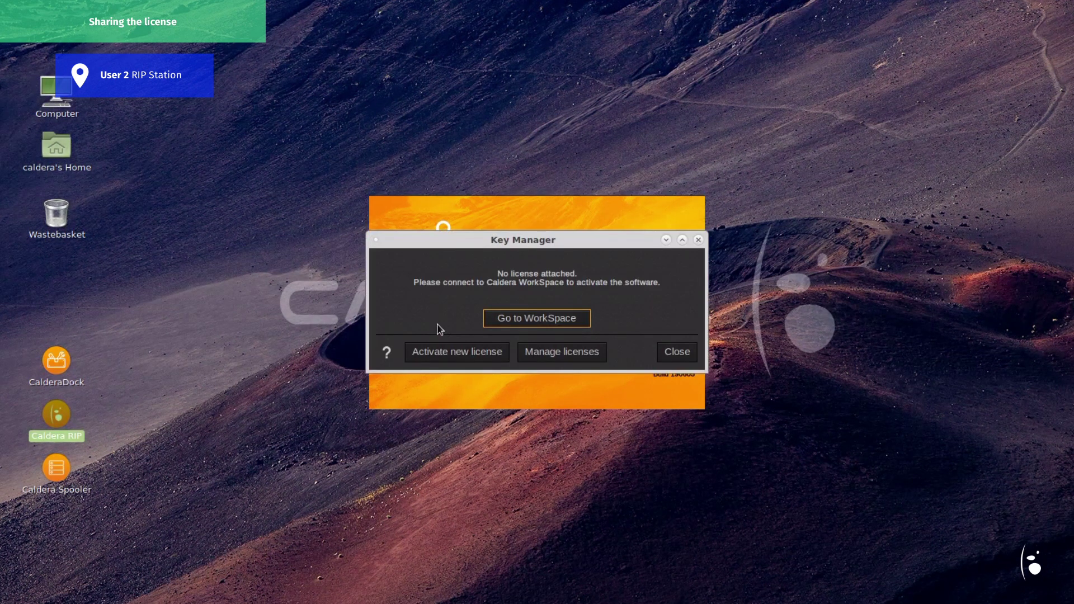
{"action": "left_click", "coordinate": [576, 354]}
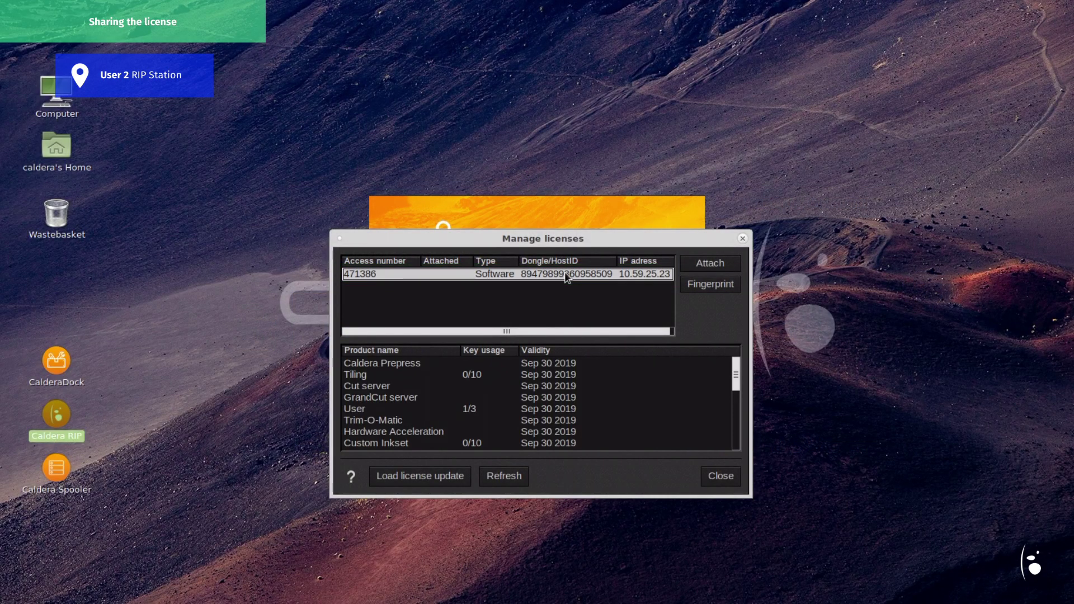
{"action": "left_click", "coordinate": [717, 270]}
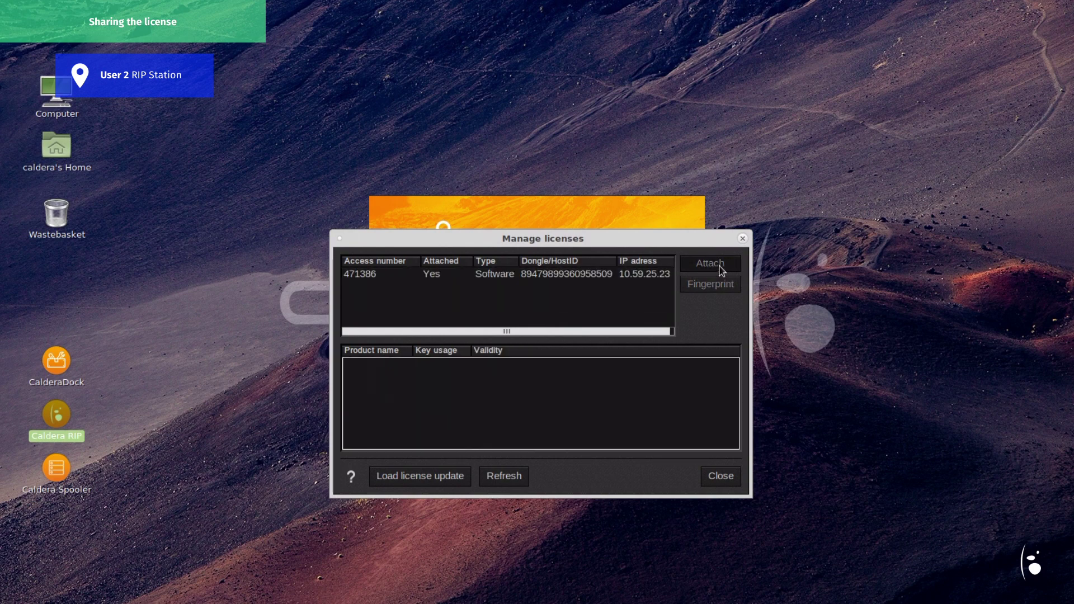
{"action": "left_click", "coordinate": [721, 477]}
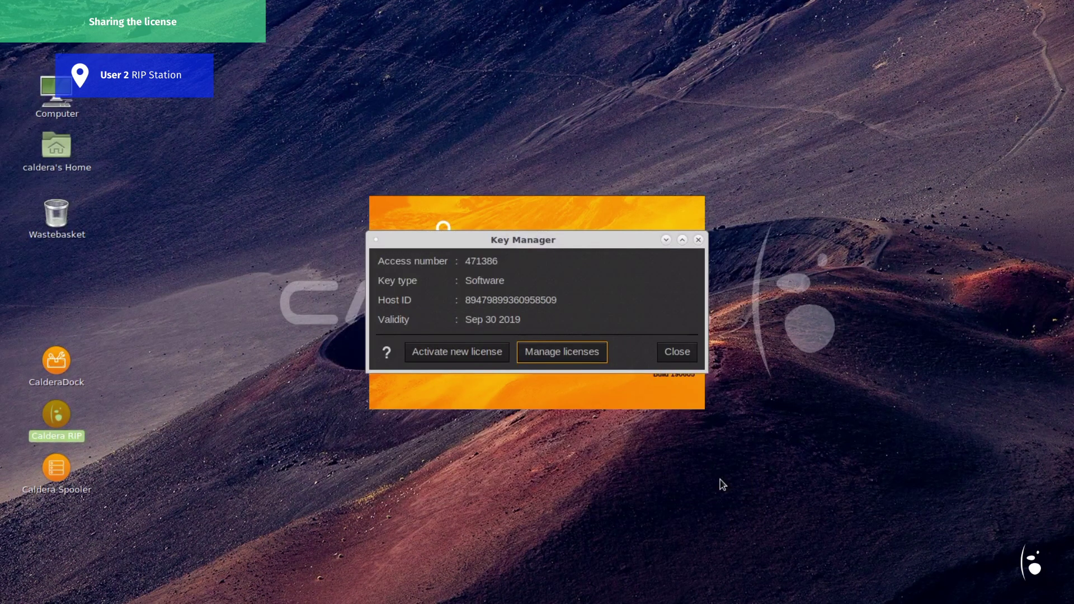
{"action": "left_click", "coordinate": [678, 352]}
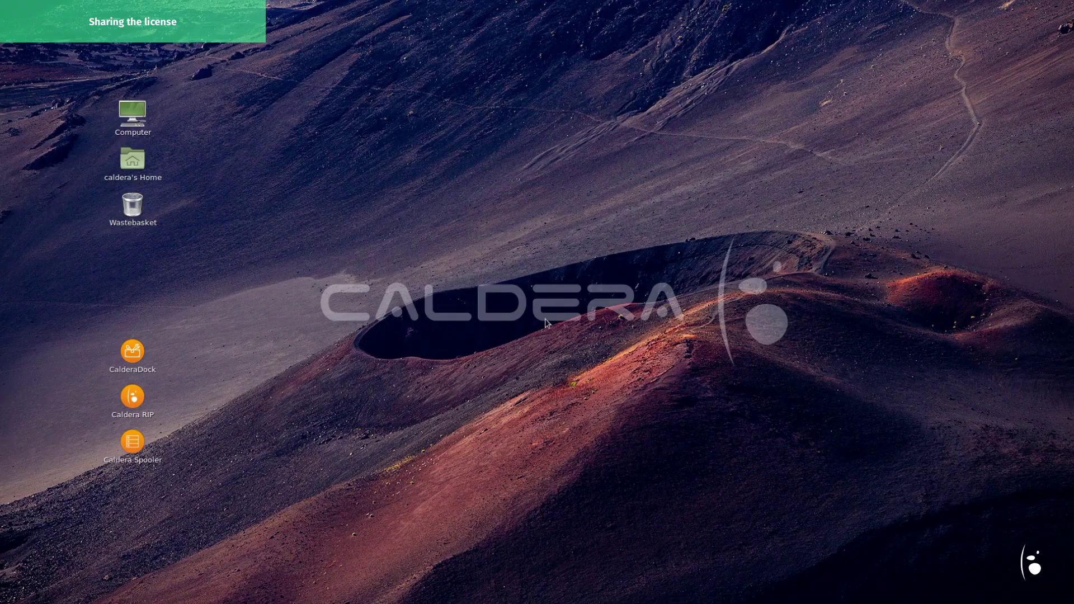
Start Caldera RIP here, attach the shared software licence, and accept the initial configuration.
{"action": "double_click", "coordinate": [132, 398]}
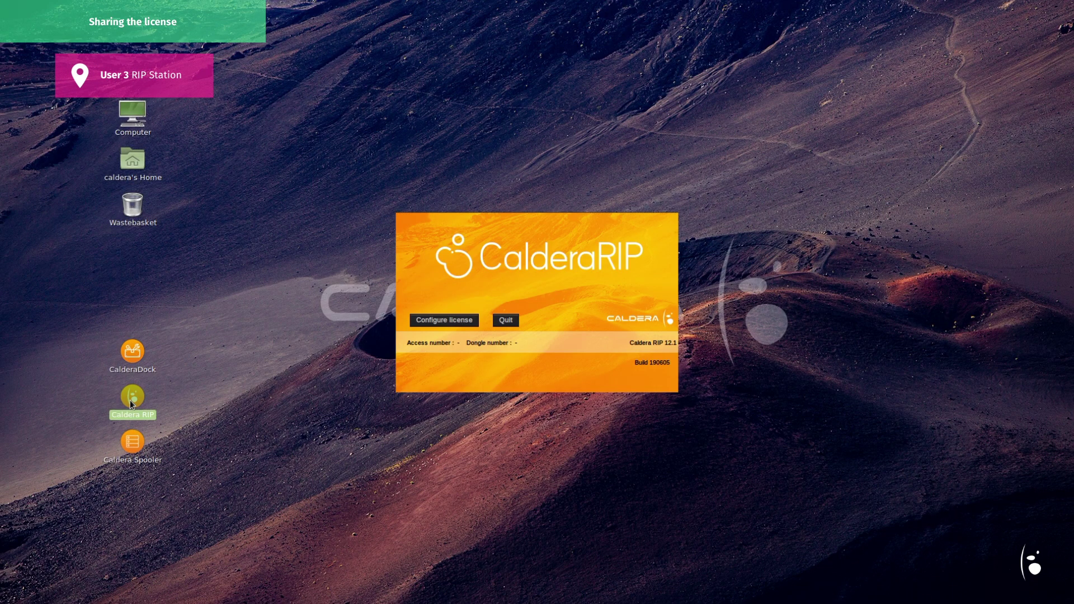
{"action": "left_click", "coordinate": [459, 321]}
{"action": "left_click", "coordinate": [572, 347]}
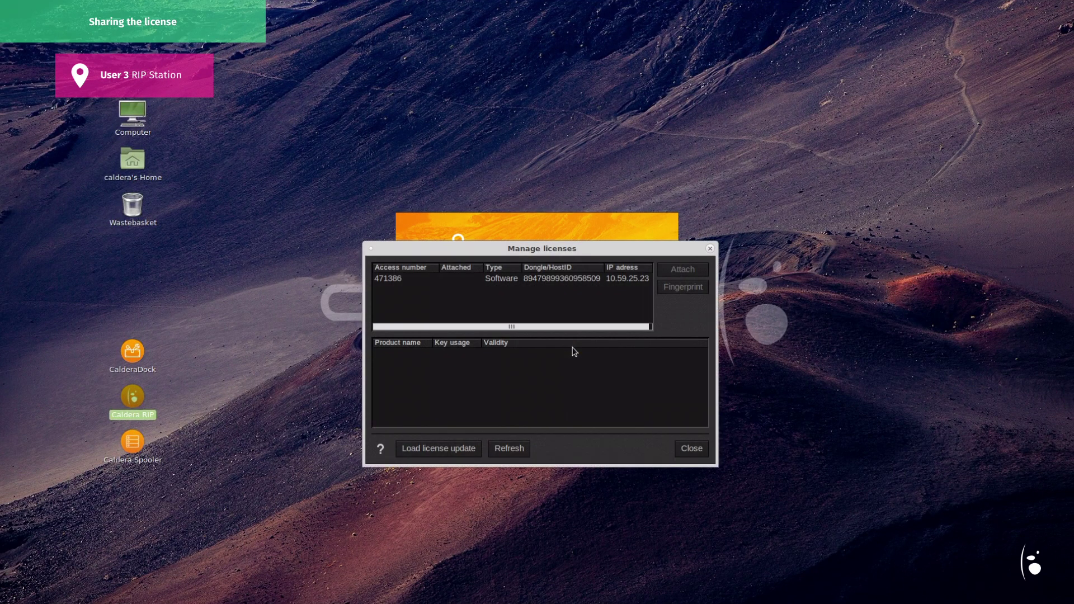
{"action": "left_click", "coordinate": [547, 278]}
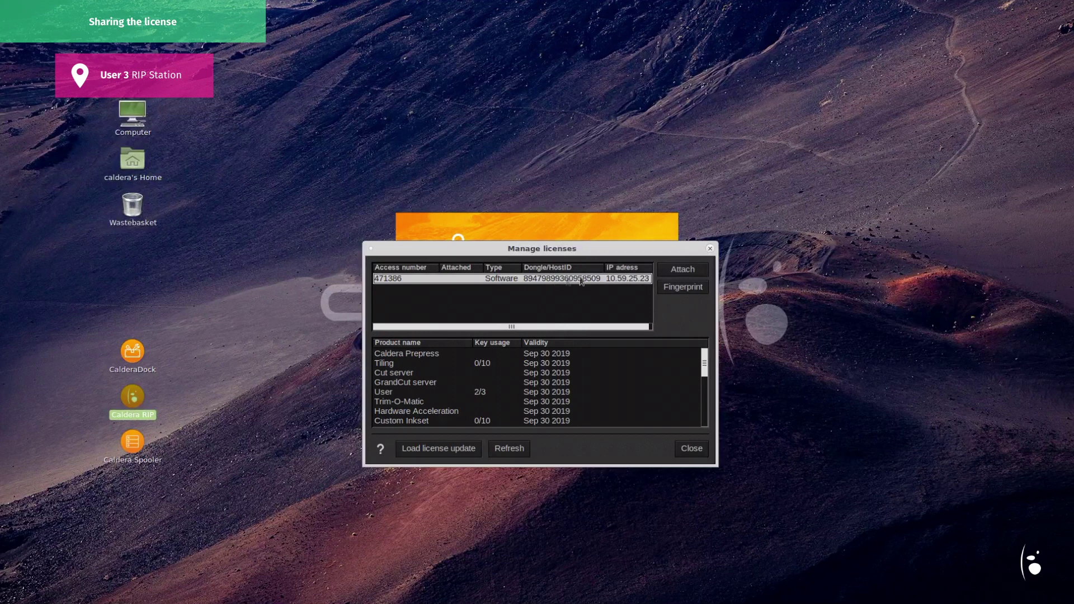
{"action": "left_click", "coordinate": [677, 273]}
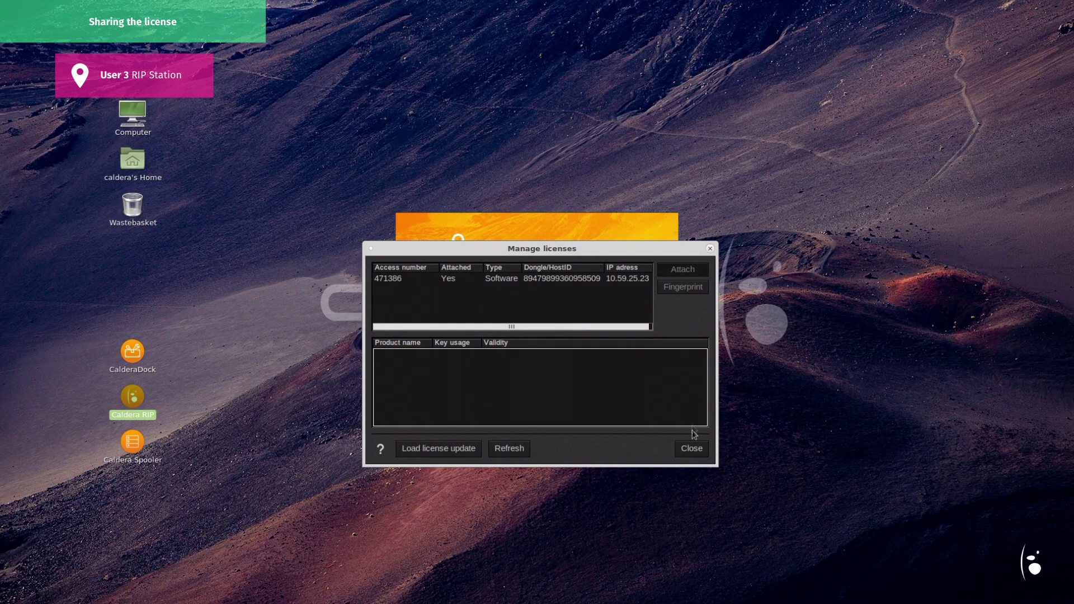
{"action": "left_click", "coordinate": [694, 449]}
{"action": "left_click", "coordinate": [651, 343]}
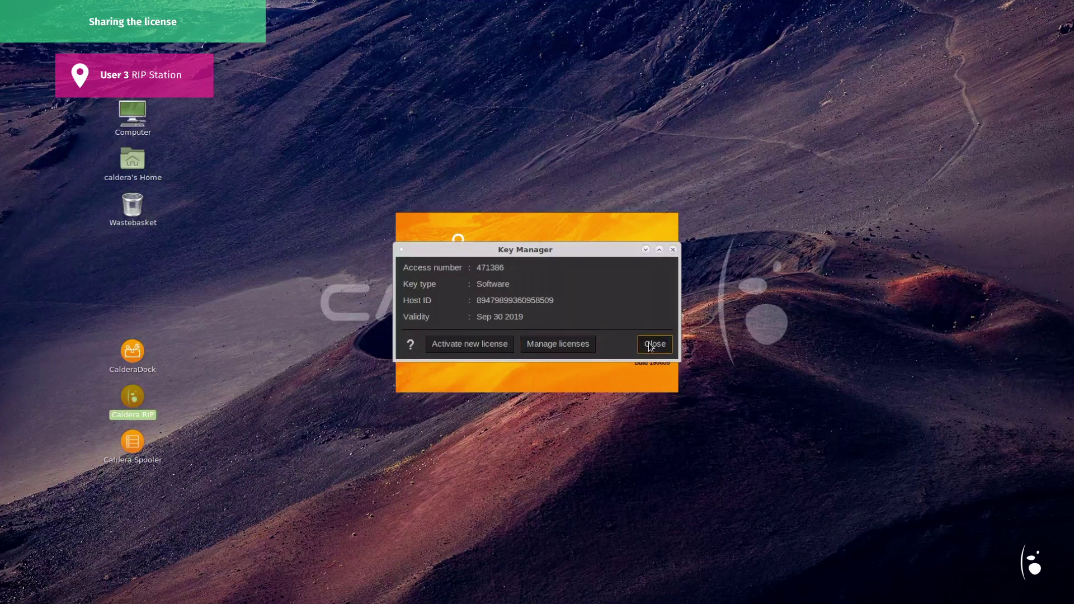
{"action": "left_click", "coordinate": [533, 299]}
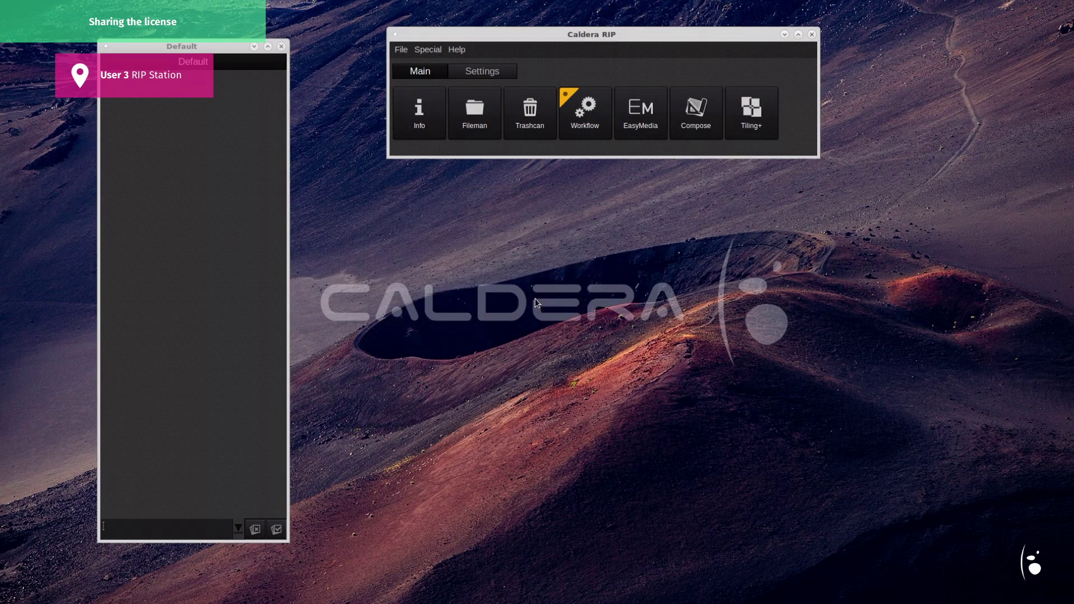
Check in KeyManager's licence list that the shared software licence is attached.
{"action": "left_click", "coordinate": [480, 71]}
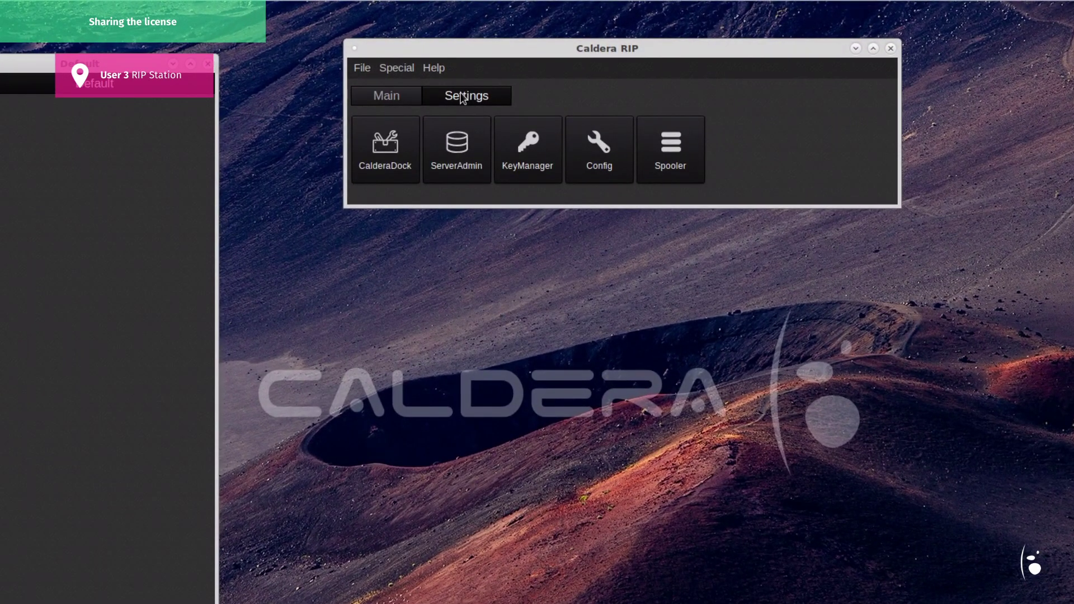
{"action": "left_click", "coordinate": [538, 169]}
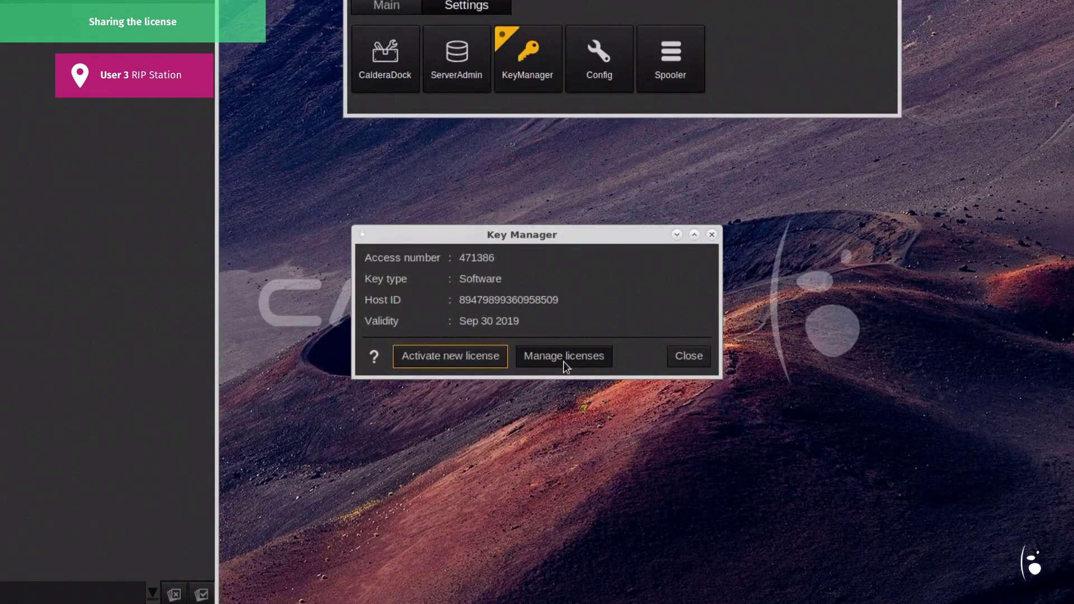
{"action": "left_click", "coordinate": [563, 358]}
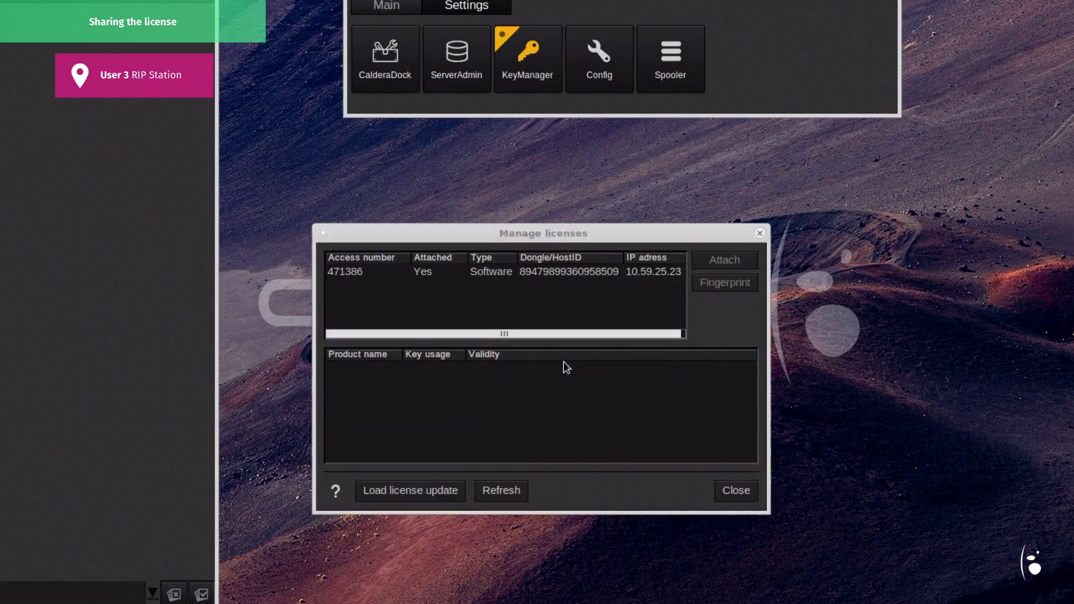
{"action": "left_click", "coordinate": [535, 272]}
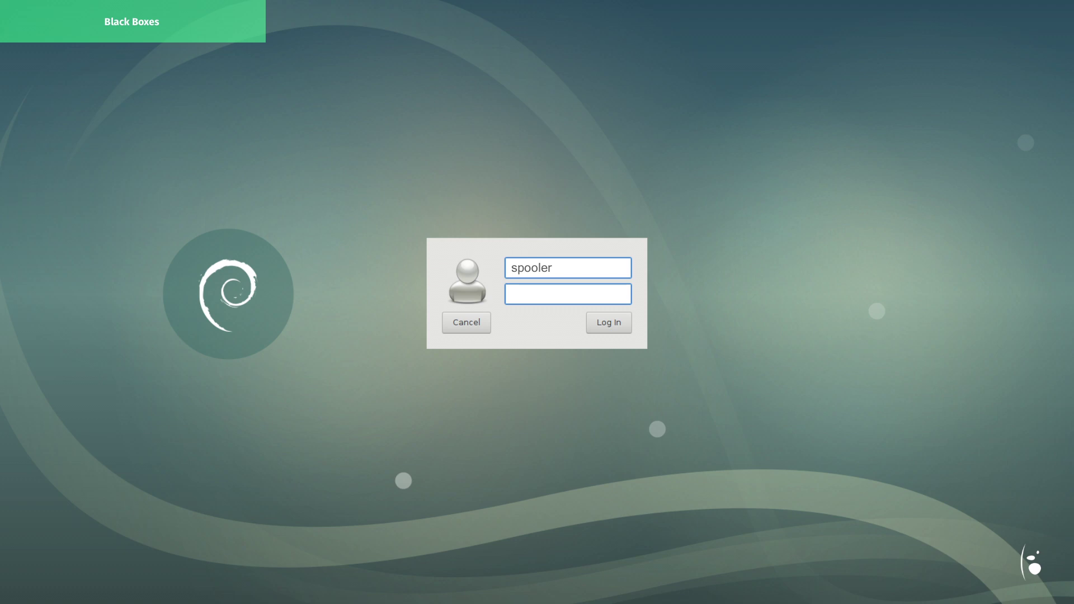
Enter the account password at the Debian login screen to start the session.
{"action": "type", "text": "*******"}
{"action": "key", "text": "Return"}
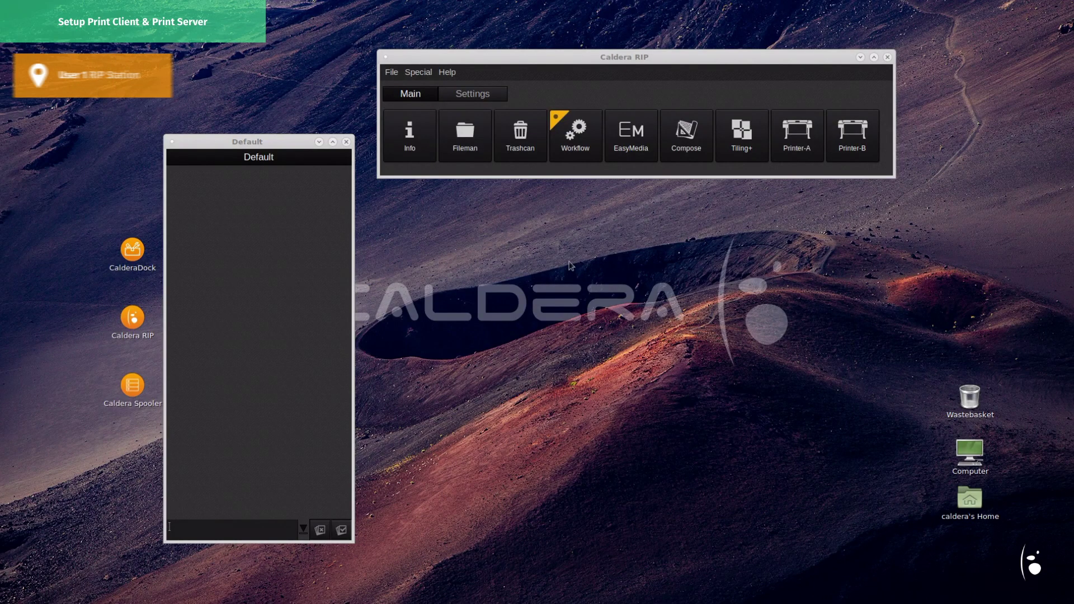
Review Printer-B's connection settings in ServerAdmin without changes, then bring up Software Configuration.
{"action": "left_click", "coordinate": [475, 94]}
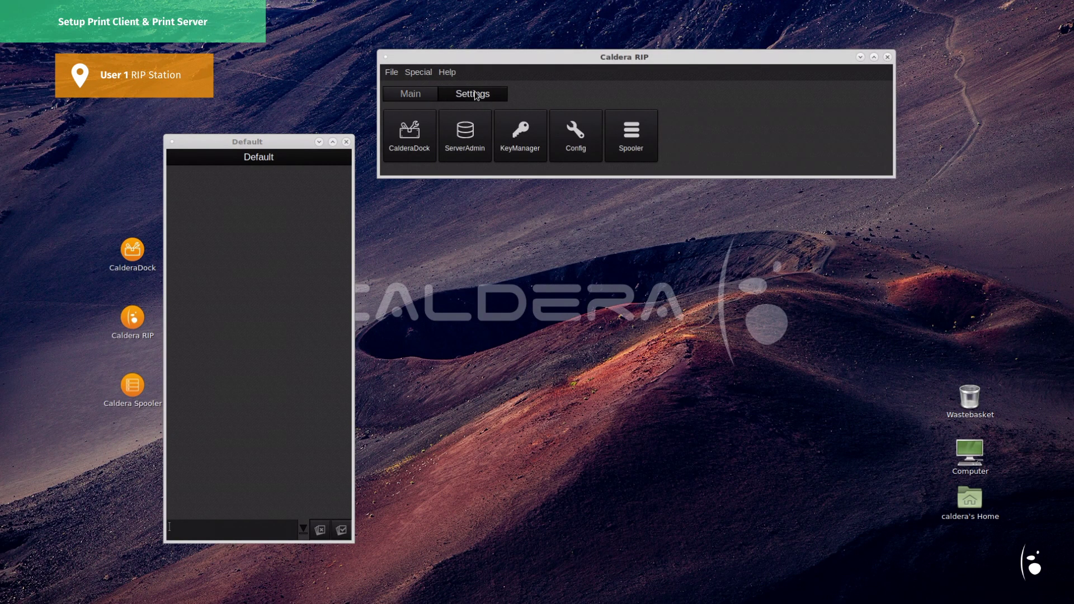
{"action": "left_click", "coordinate": [466, 136]}
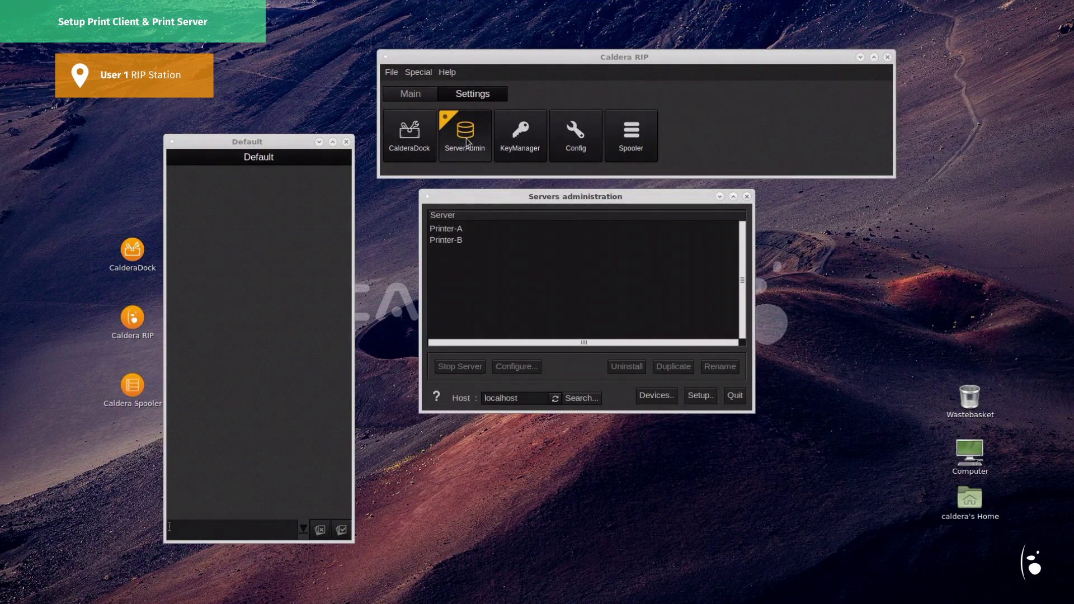
{"action": "left_click", "coordinate": [464, 240]}
{"action": "left_click", "coordinate": [518, 367]}
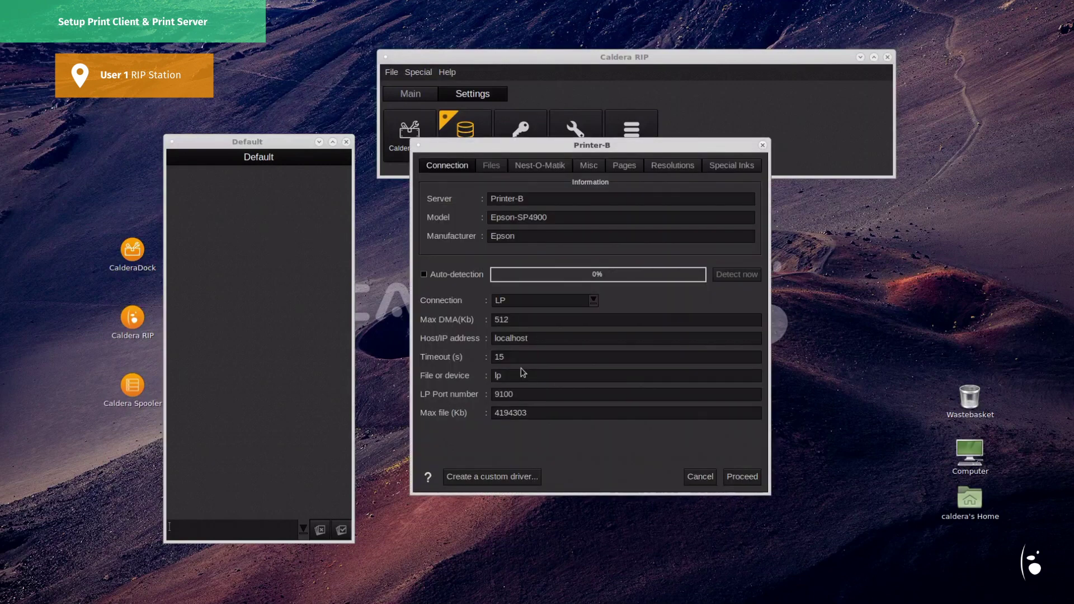
{"action": "left_click", "coordinate": [701, 478]}
{"action": "left_click", "coordinate": [737, 398]}
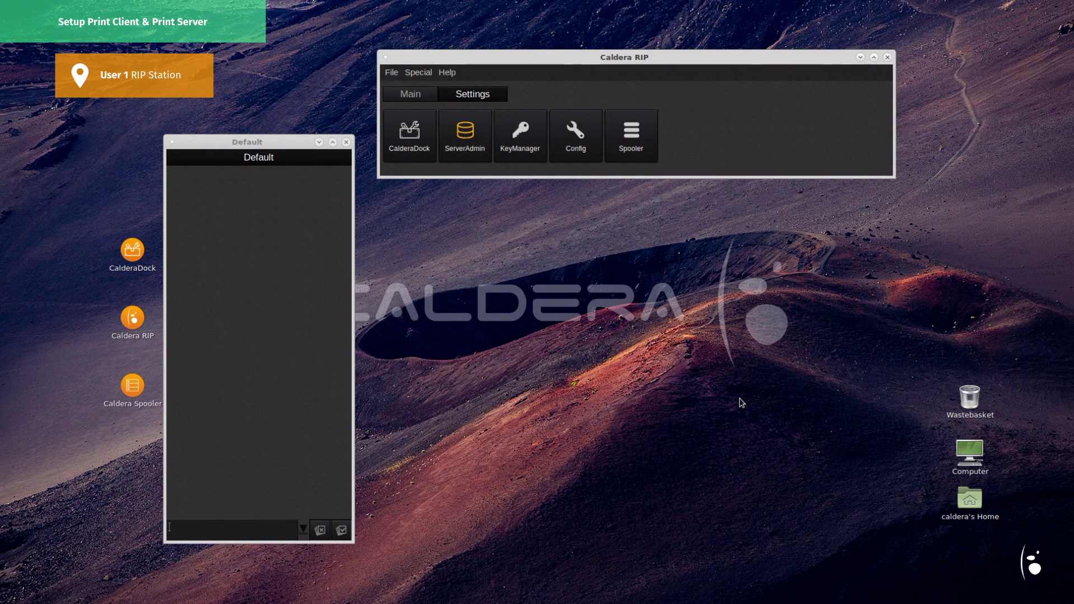
{"action": "left_click", "coordinate": [576, 134]}
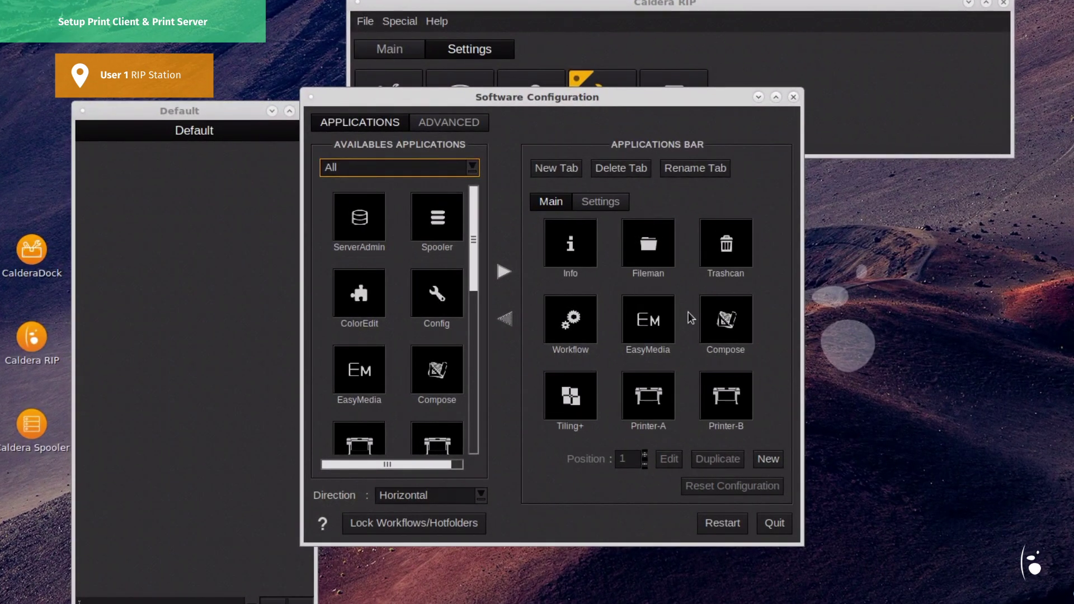
Set the Printer-B module's host name to 10.59.25.24 and restart the RIP to apply it.
{"action": "left_click", "coordinate": [725, 400]}
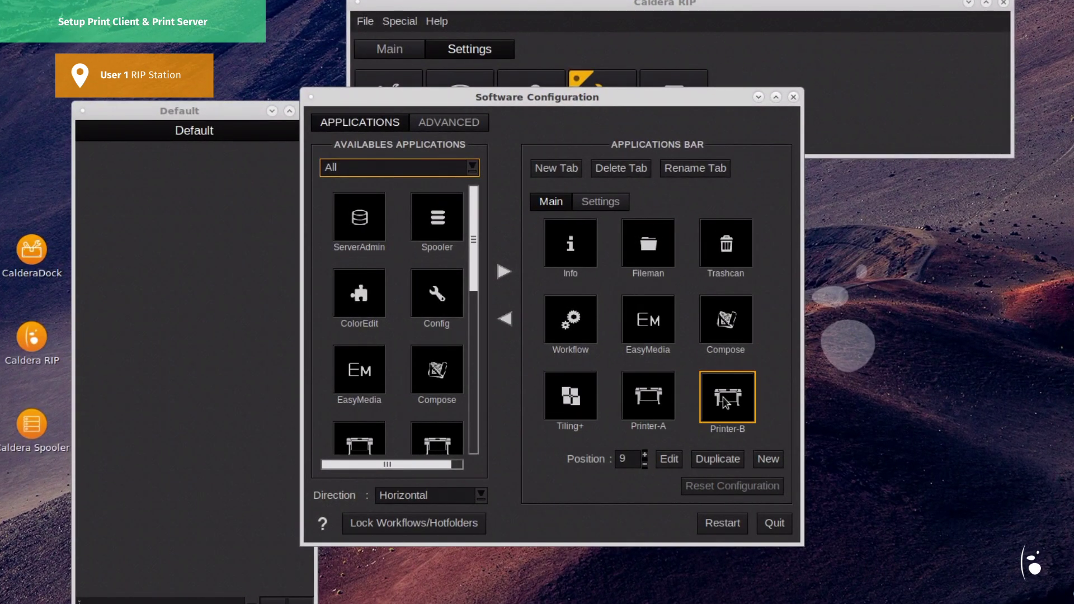
{"action": "left_click", "coordinate": [669, 459]}
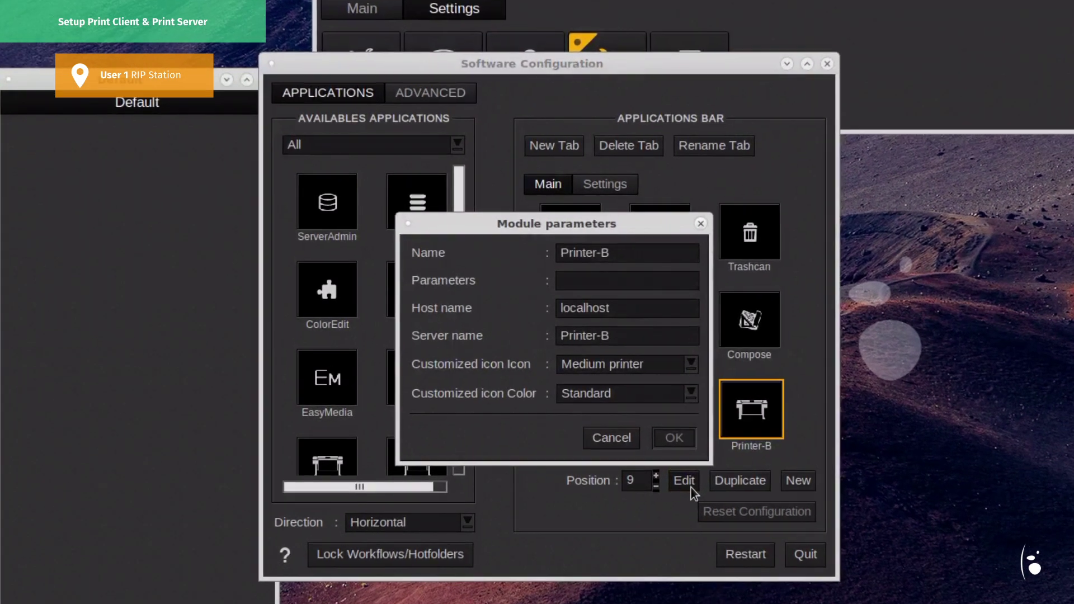
{"action": "double_click", "coordinate": [692, 312]}
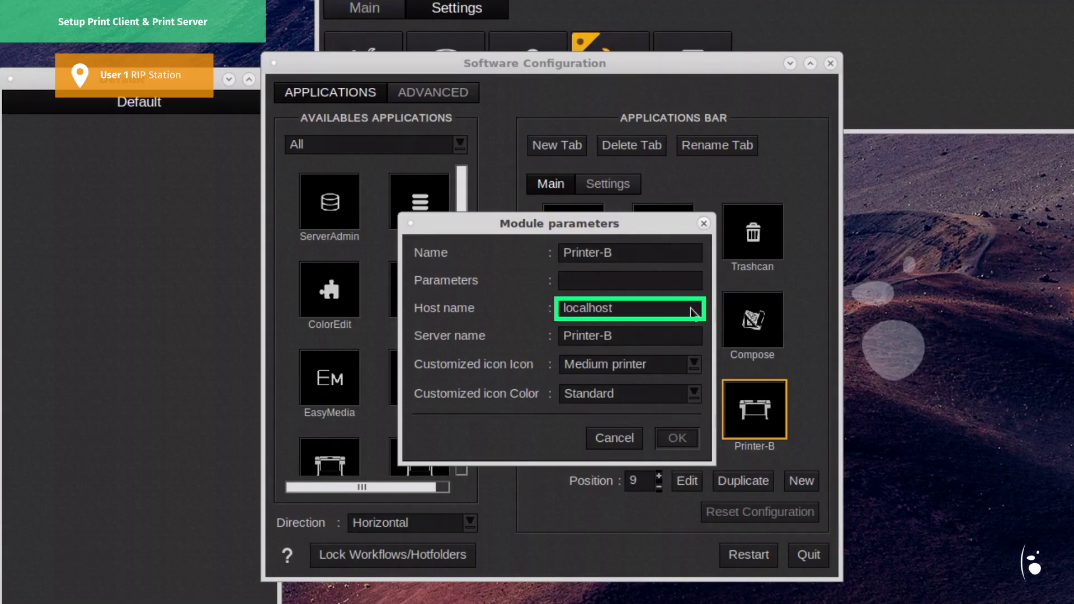
{"action": "double_click", "coordinate": [694, 312]}
{"action": "type", "text": "10."}
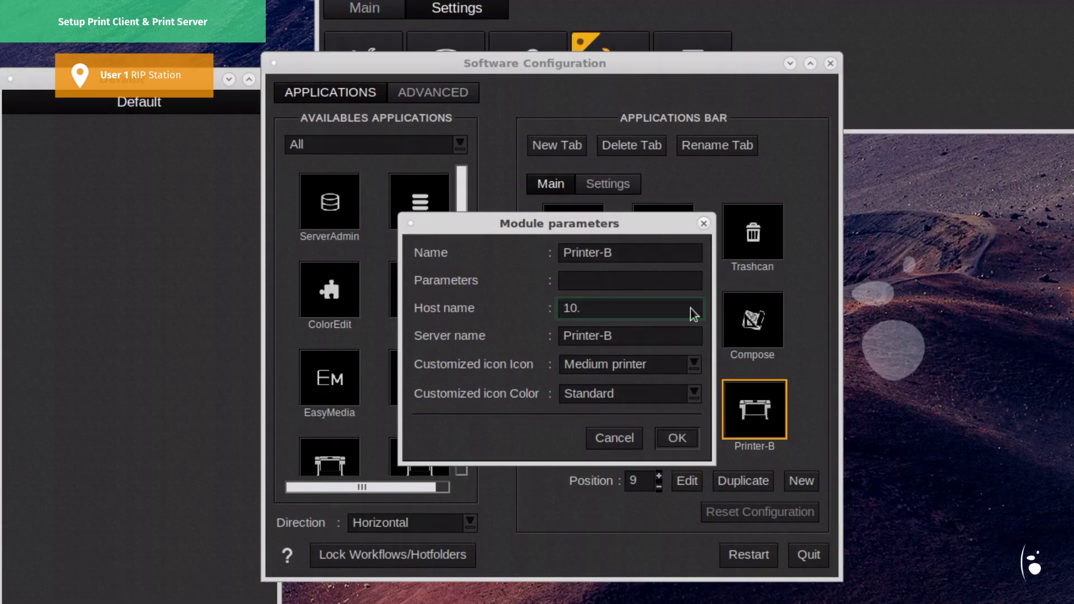
{"action": "type", "text": "59.25"}
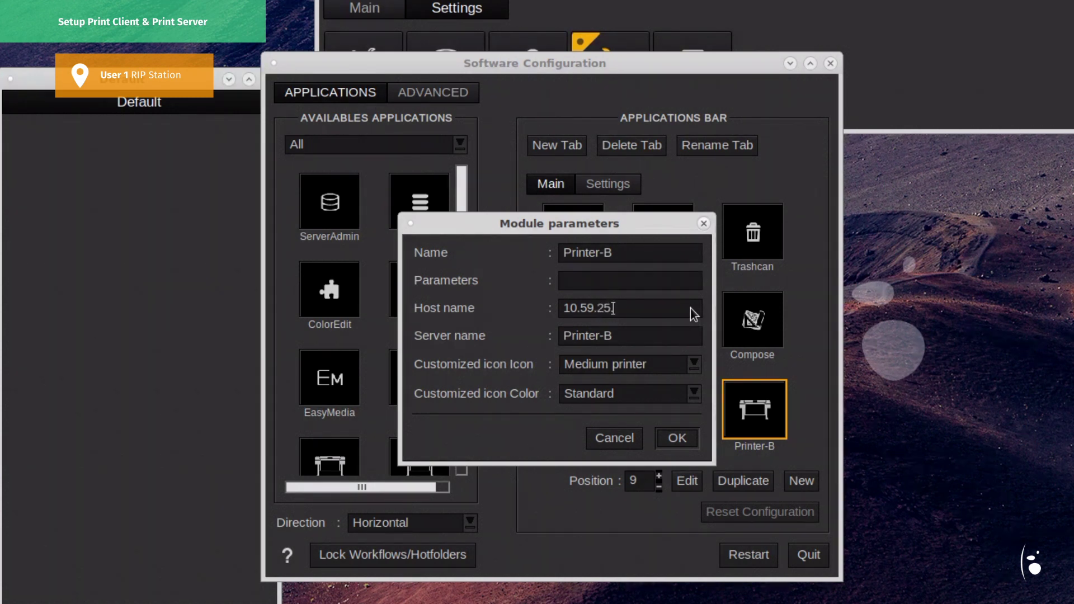
{"action": "type", "text": ".24"}
{"action": "left_click", "coordinate": [680, 438]}
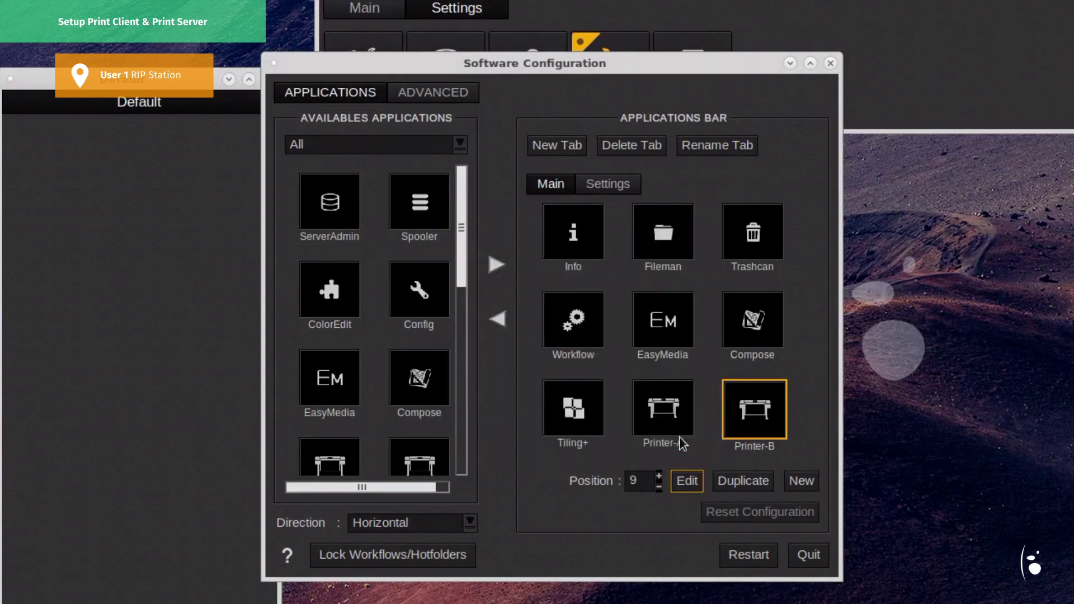
{"action": "left_click", "coordinate": [757, 559]}
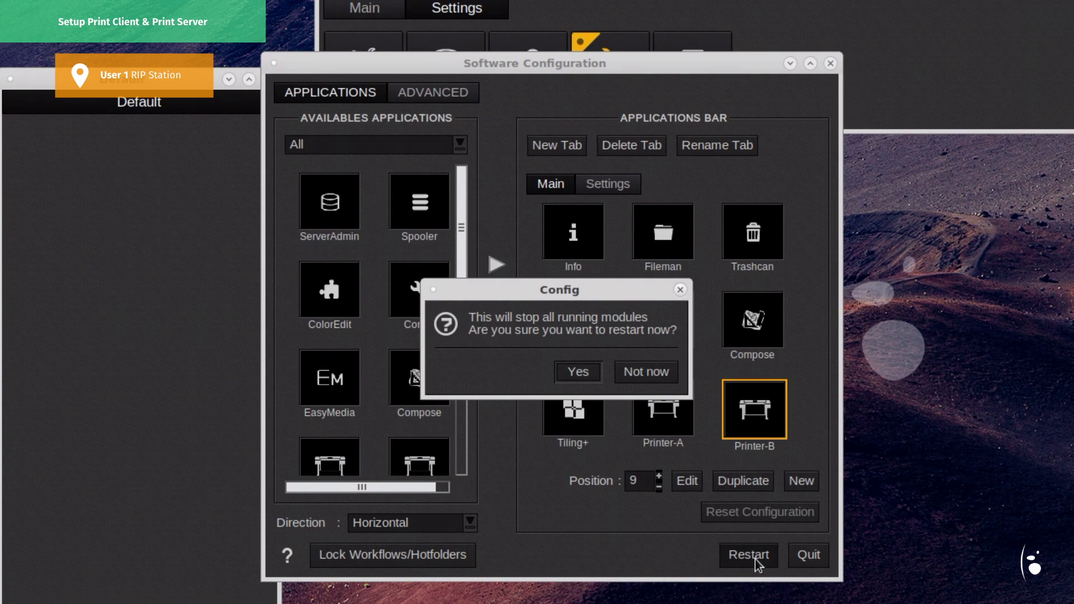
{"action": "left_click", "coordinate": [586, 370]}
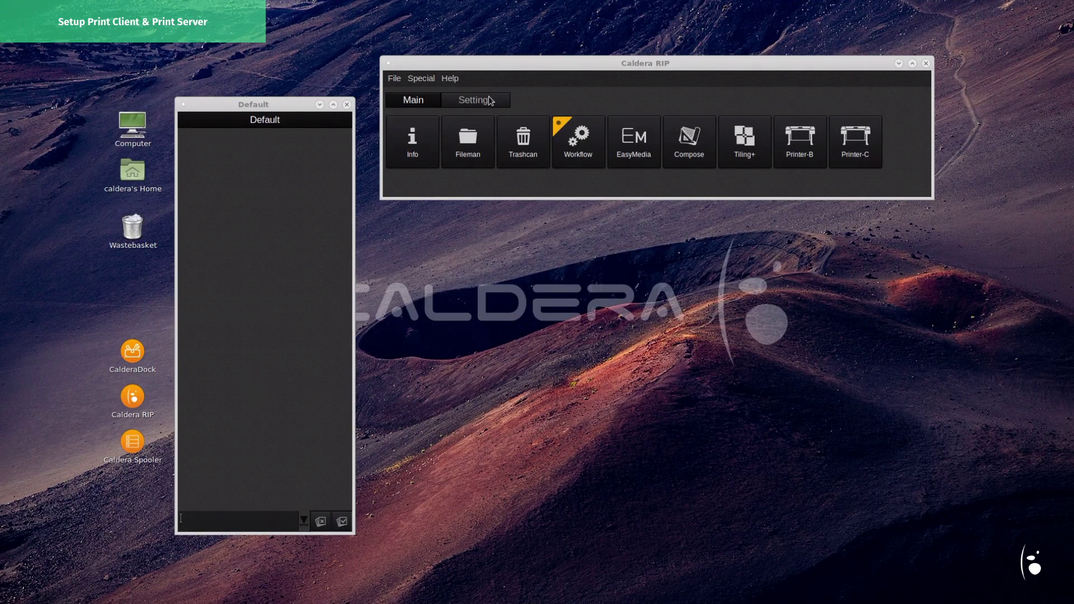
View the Printer-B module's parameters in Software Configuration, then cancel and quit without saving.
{"action": "left_click", "coordinate": [490, 101]}
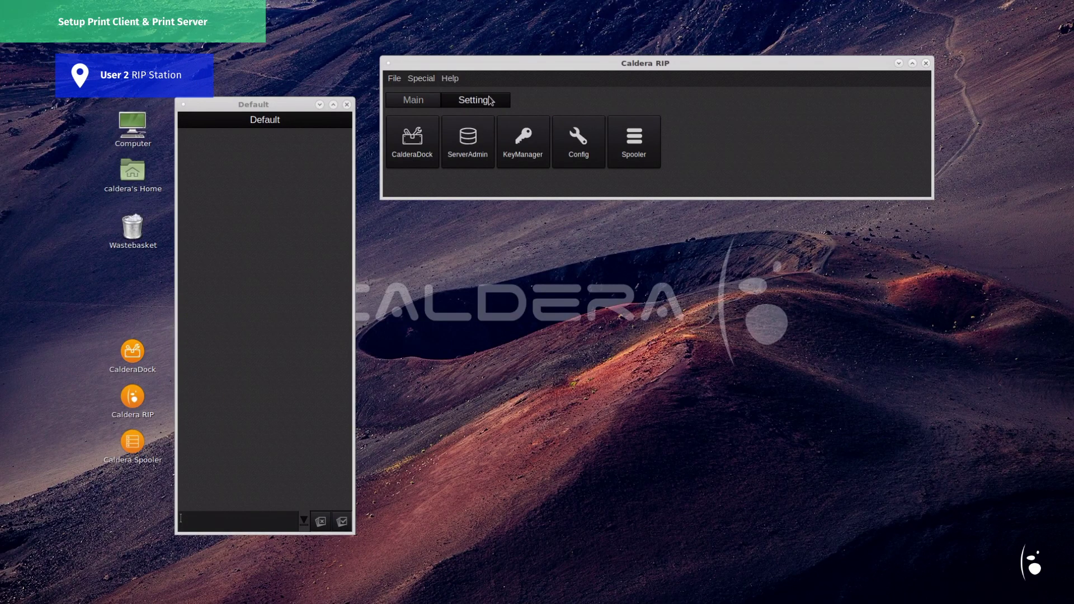
{"action": "left_click", "coordinate": [579, 155]}
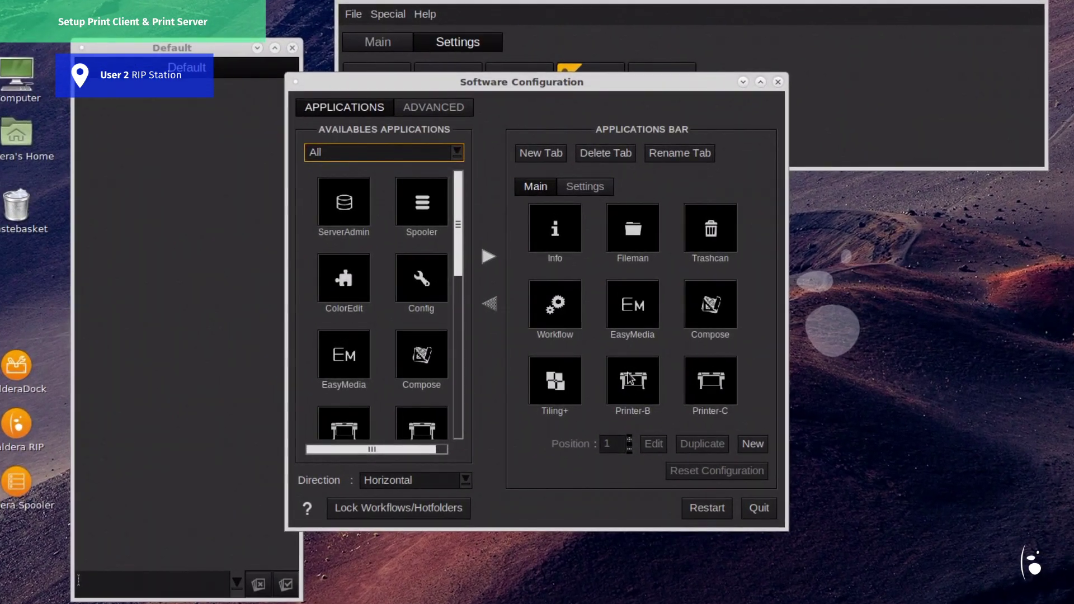
{"action": "left_click", "coordinate": [630, 379]}
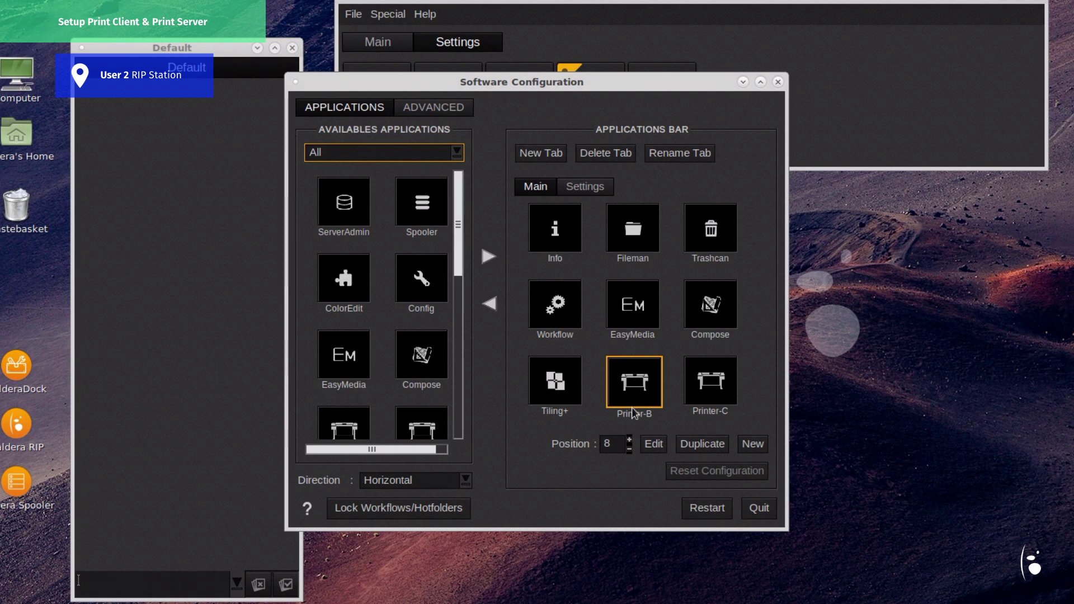
{"action": "left_click", "coordinate": [654, 445]}
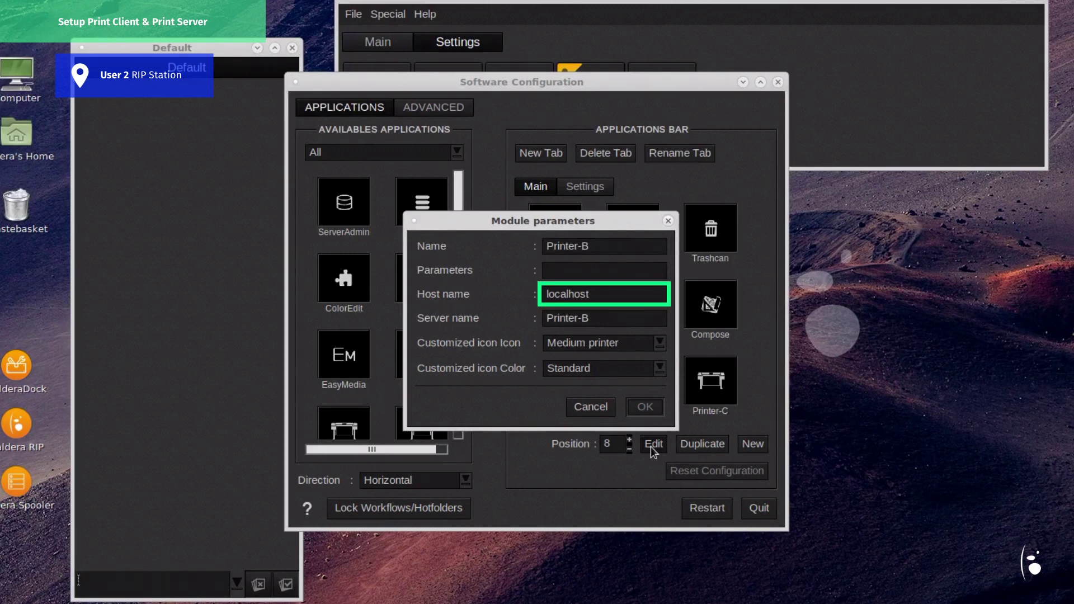
{"action": "left_click", "coordinate": [600, 407]}
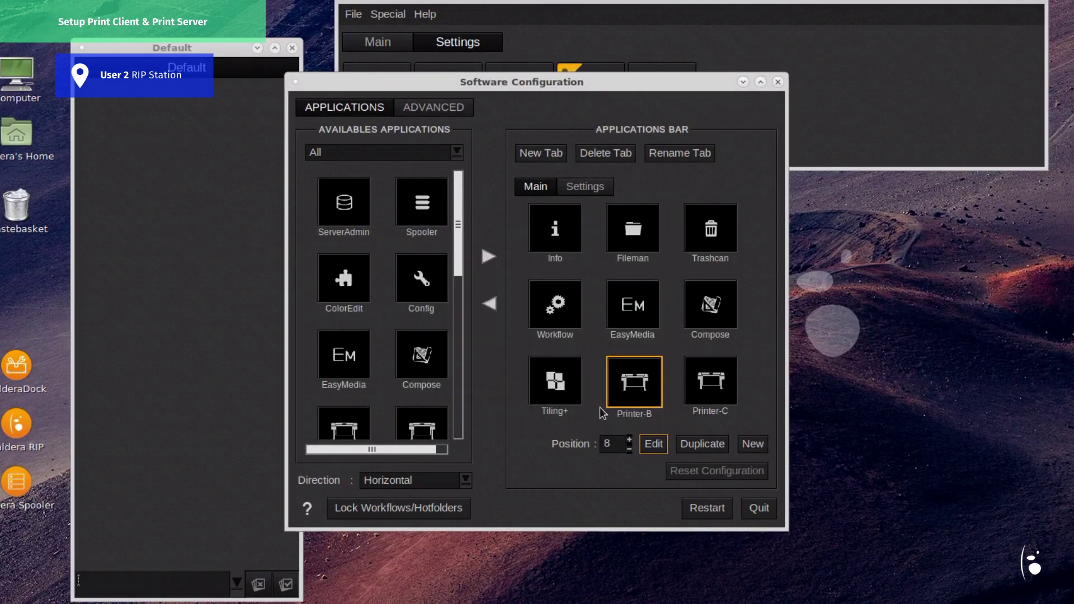
{"action": "left_click", "coordinate": [753, 511]}
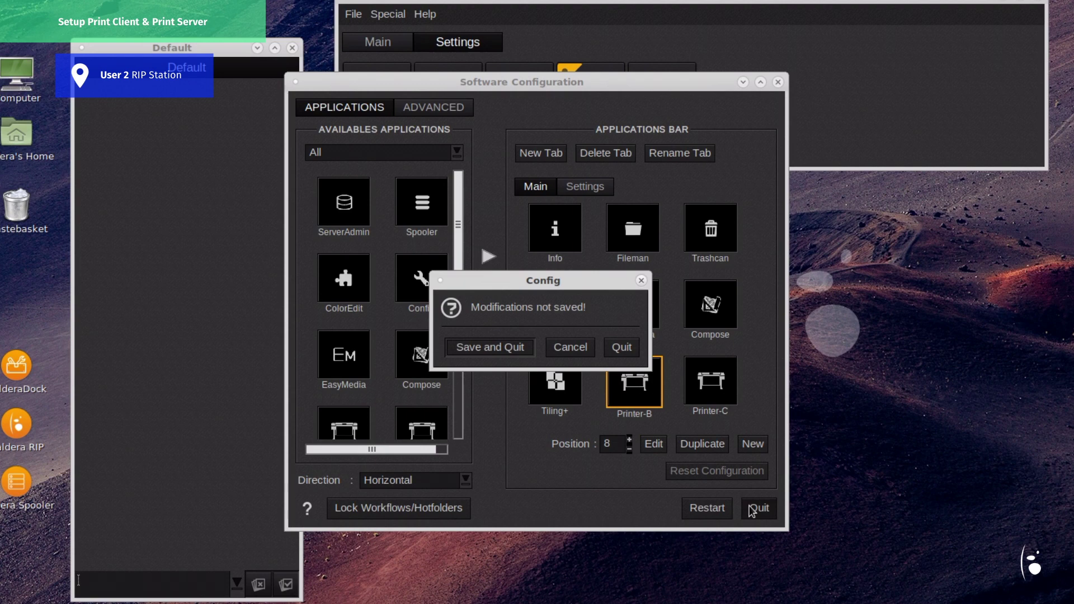
{"action": "left_click", "coordinate": [618, 348]}
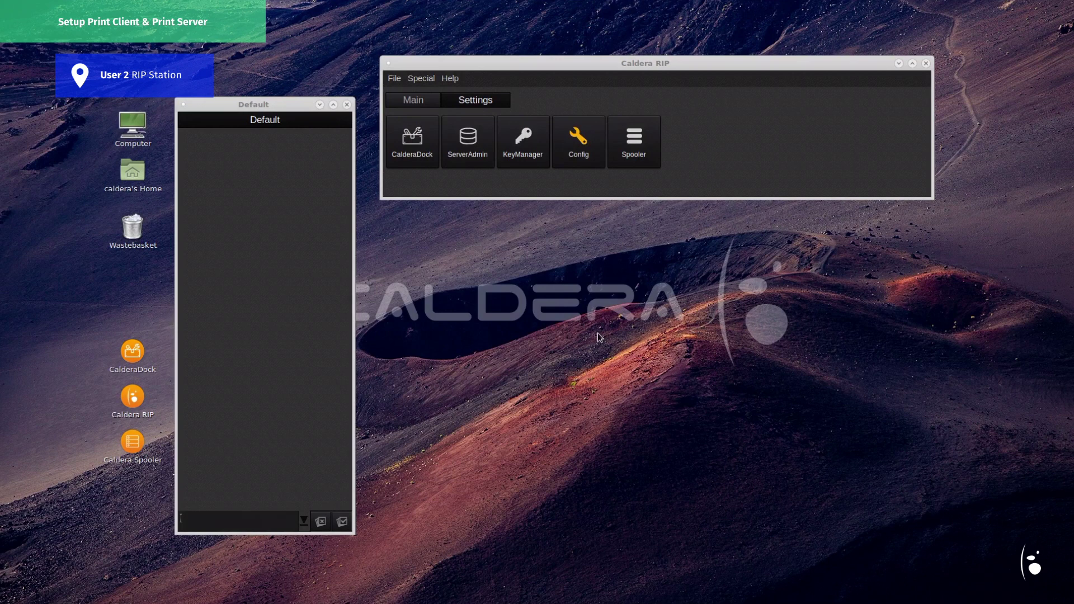
Change Printer-B's server Host/IP address from localhost to 10.59.25.41 and confirm with the admin password.
{"action": "left_click", "coordinate": [472, 139]}
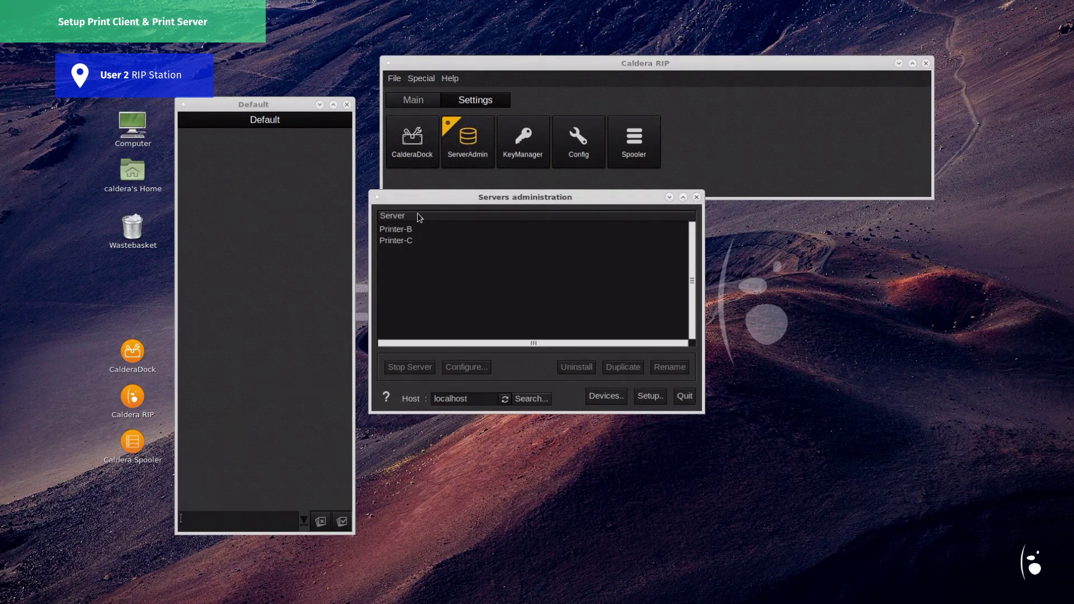
{"action": "left_click", "coordinate": [407, 232]}
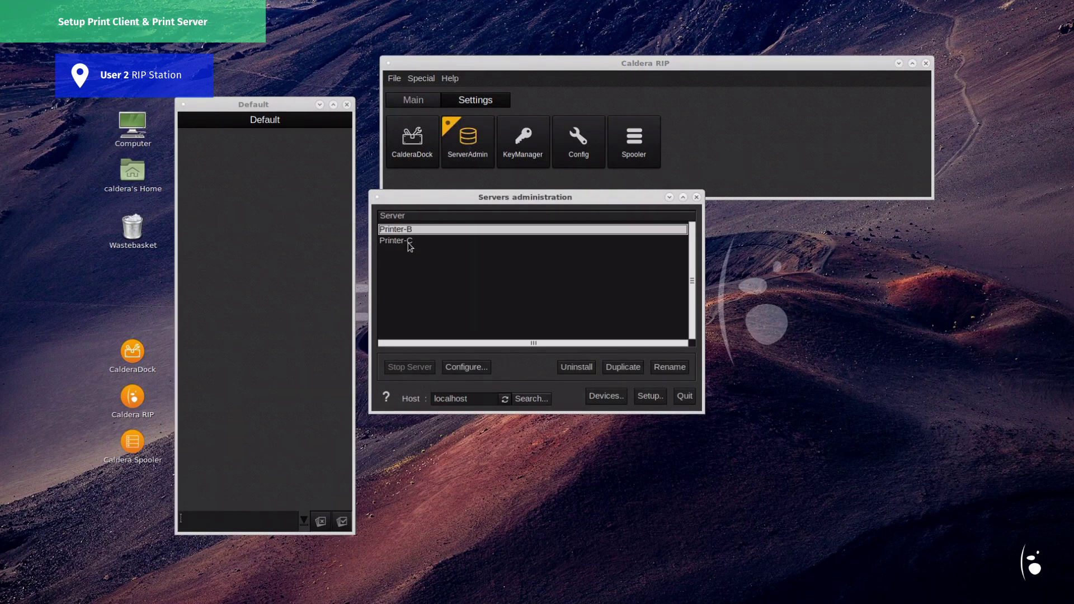
{"action": "left_click", "coordinate": [452, 370]}
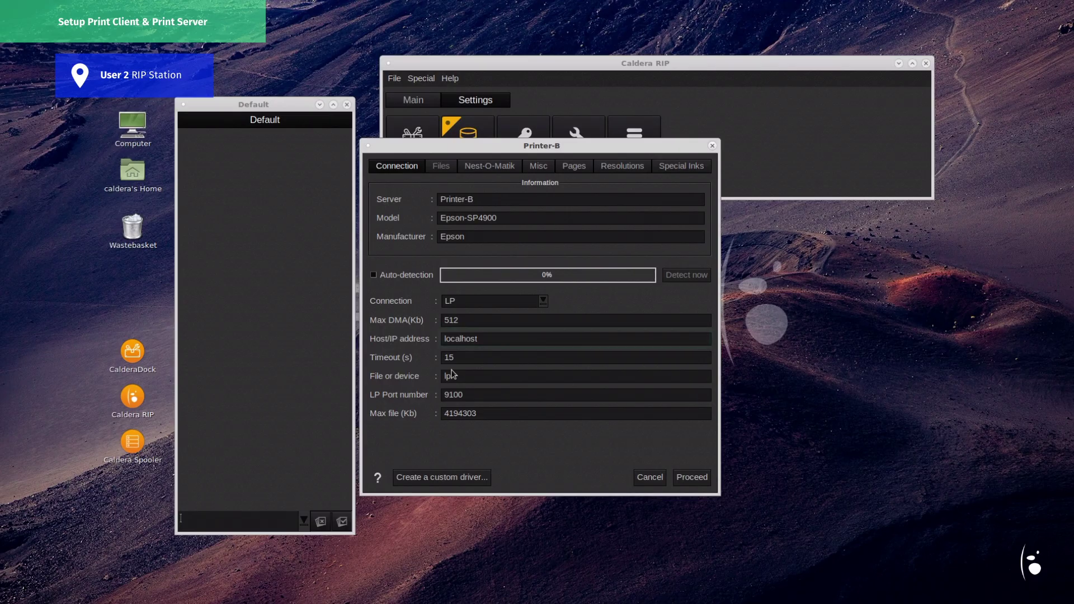
{"action": "double_click", "coordinate": [589, 345]}
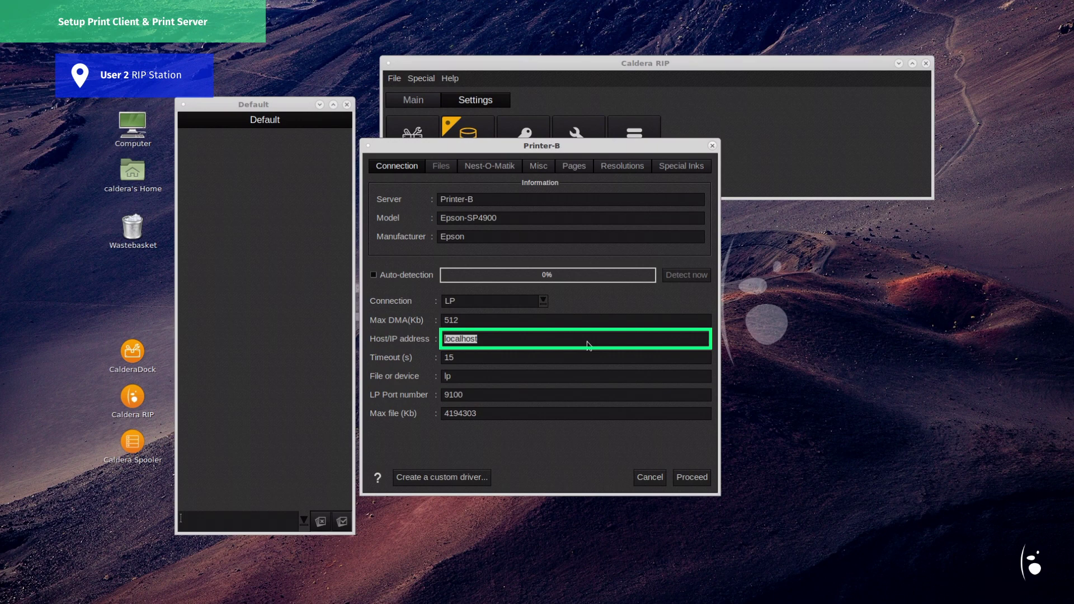
{"action": "type", "text": "10.59.25.41"}
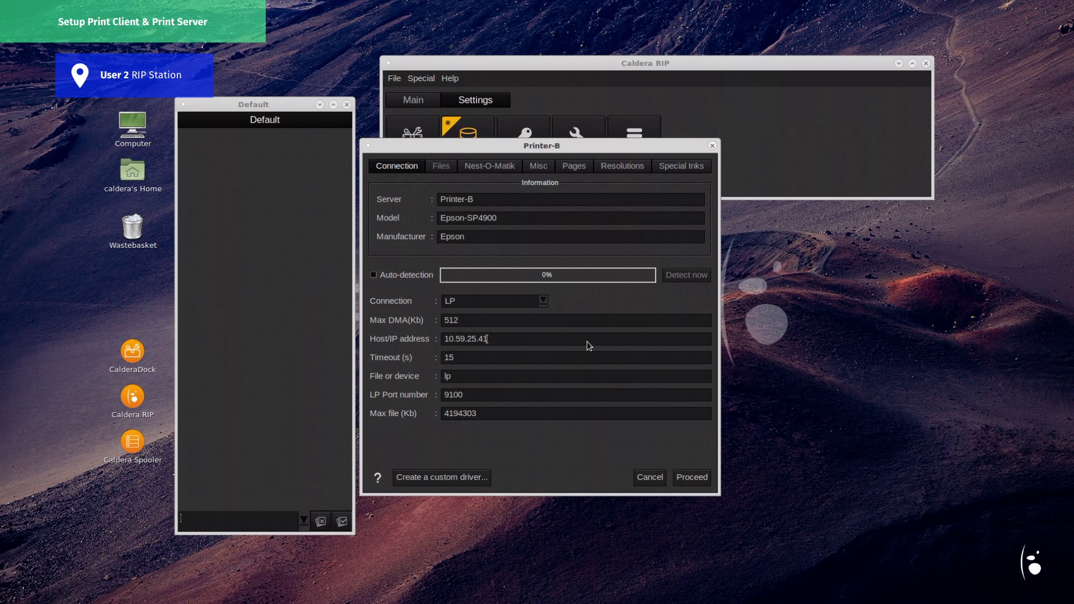
{"action": "left_click", "coordinate": [696, 479]}
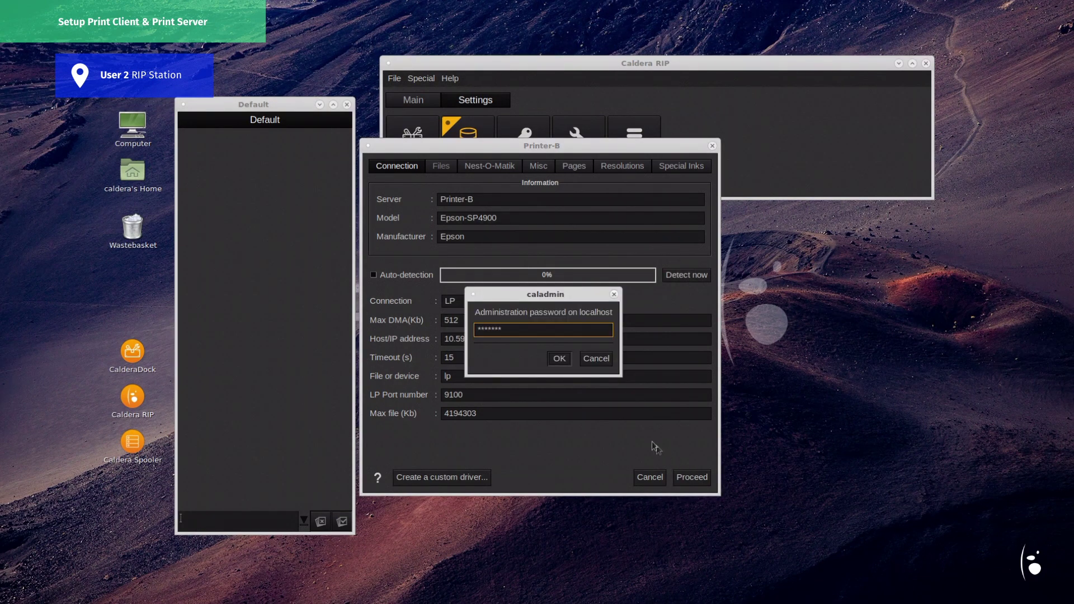
{"action": "left_click", "coordinate": [560, 359]}
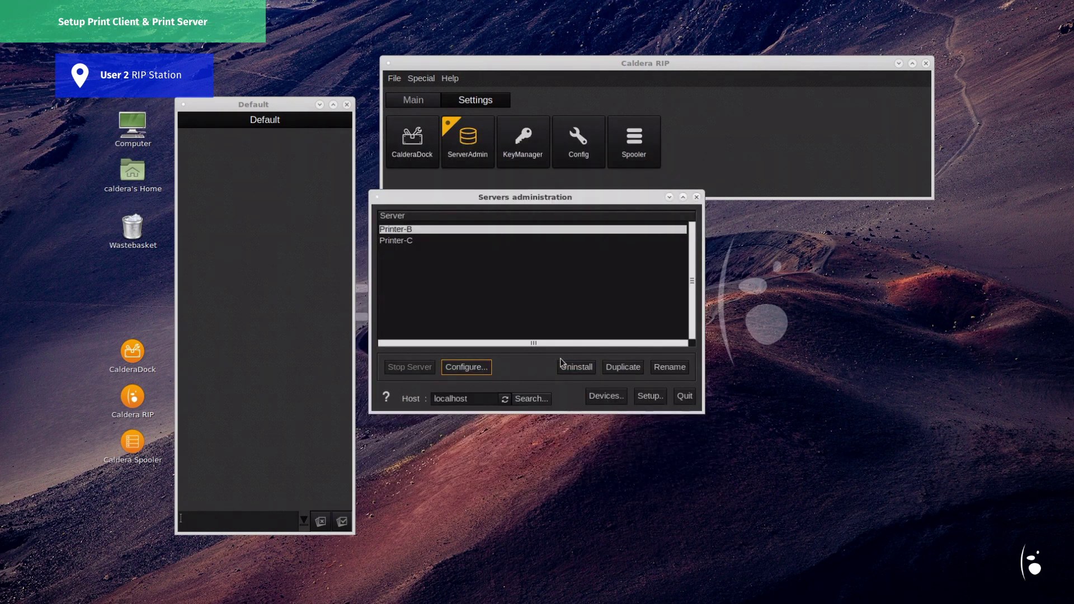
Quit the Servers administration window.
{"action": "left_click", "coordinate": [686, 397]}
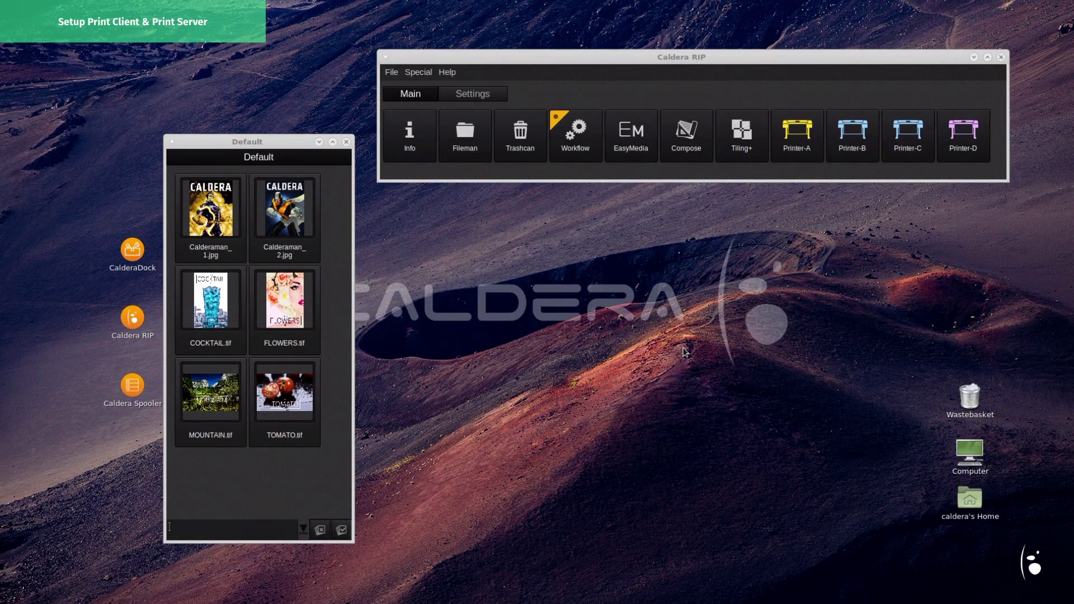
Print Calderaman_2.jpg on Printer-B, loading it from the hotfolder into the Printer-B window.
{"action": "left_click", "coordinate": [851, 131]}
{"action": "left_click", "coordinate": [851, 131]}
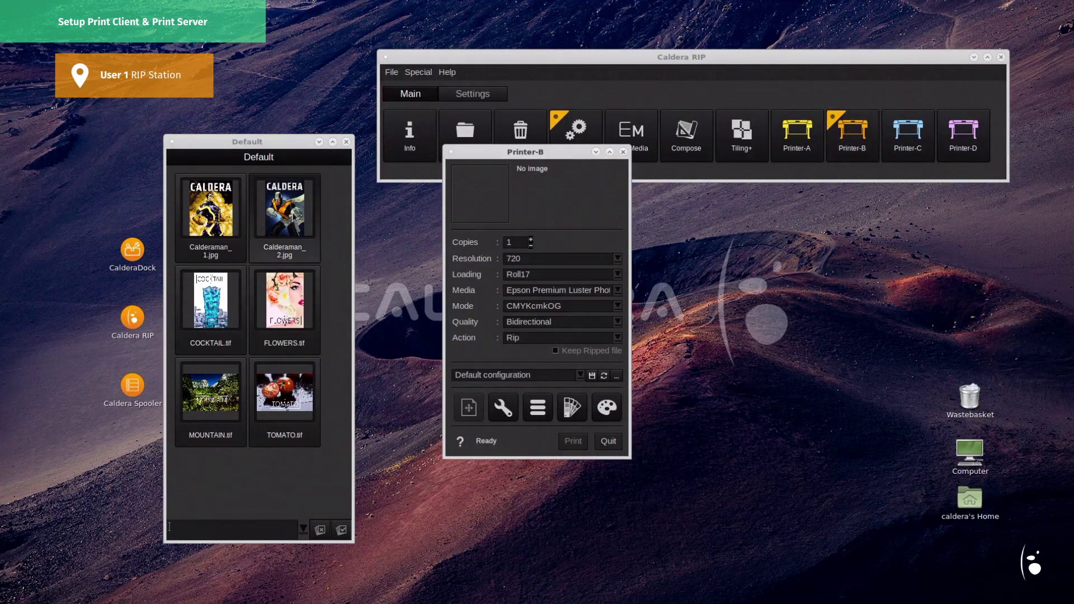
{"action": "left_click_drag", "start_coordinate": [292, 211], "coordinate": [495, 195]}
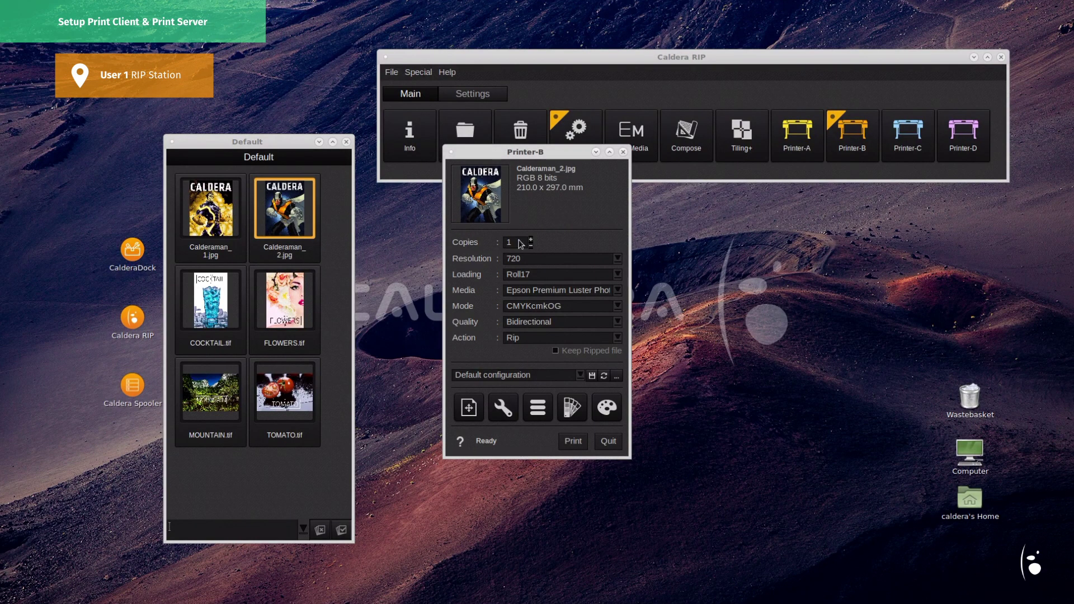
{"action": "left_click", "coordinate": [573, 442]}
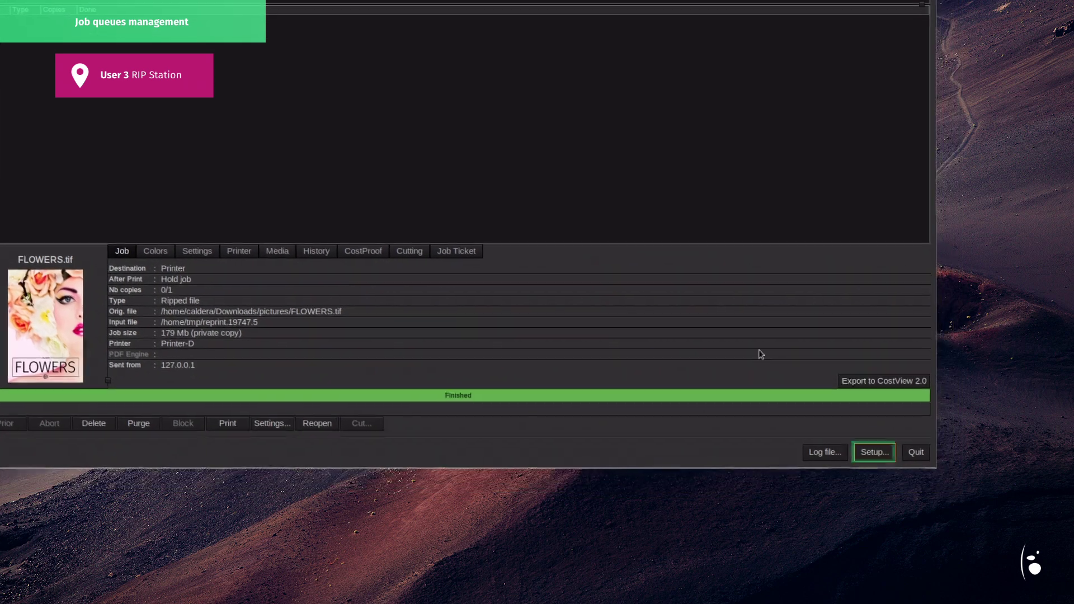
Set Spooler Mode to Administrator on the Misc tab of the spooler setup.
{"action": "left_click", "coordinate": [876, 457]}
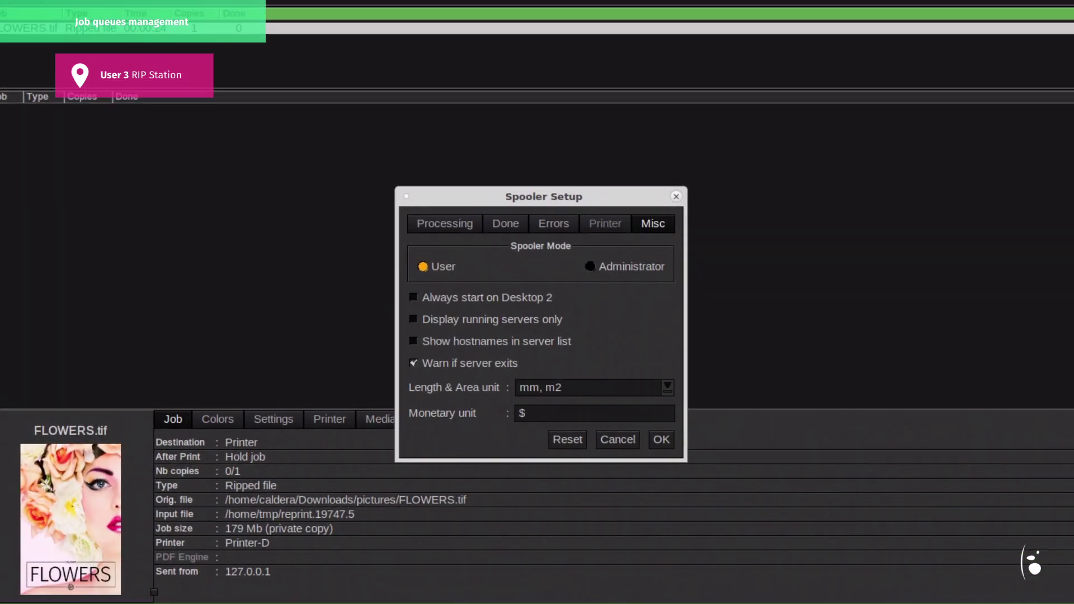
{"action": "left_click", "coordinate": [591, 267]}
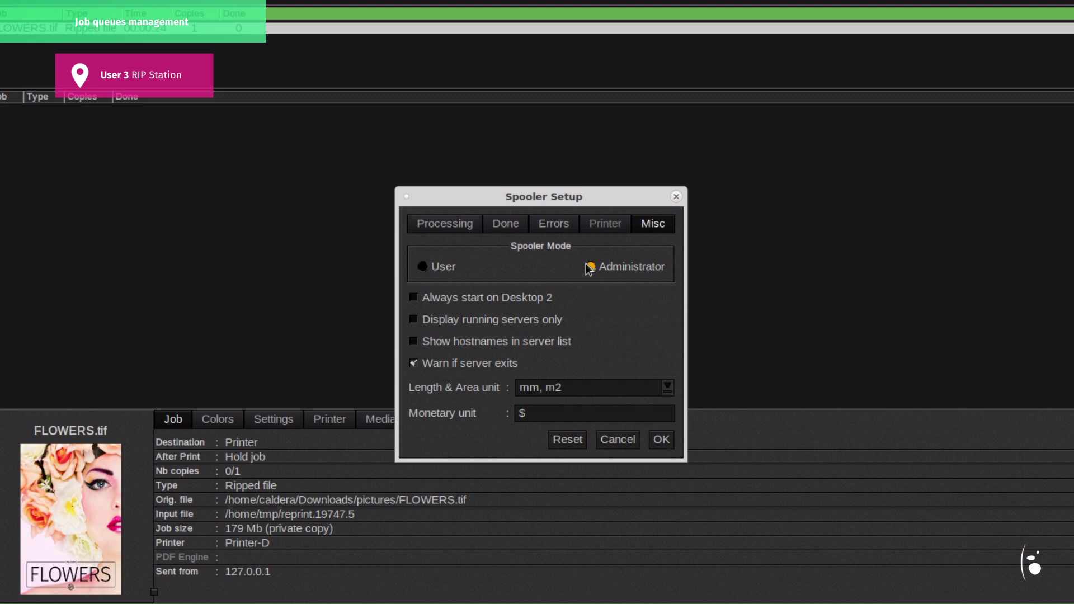
{"action": "left_click", "coordinate": [660, 440]}
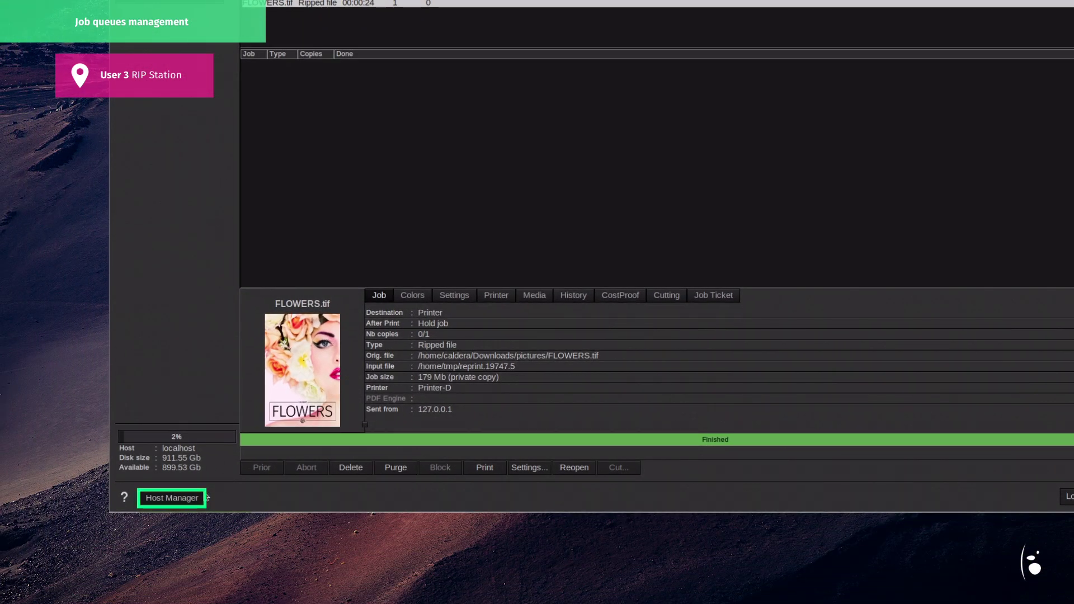
Search the network in Host Manager and add User1 (10.59.25.23) and User2 (10.59.25.24).
{"action": "left_click", "coordinate": [186, 500]}
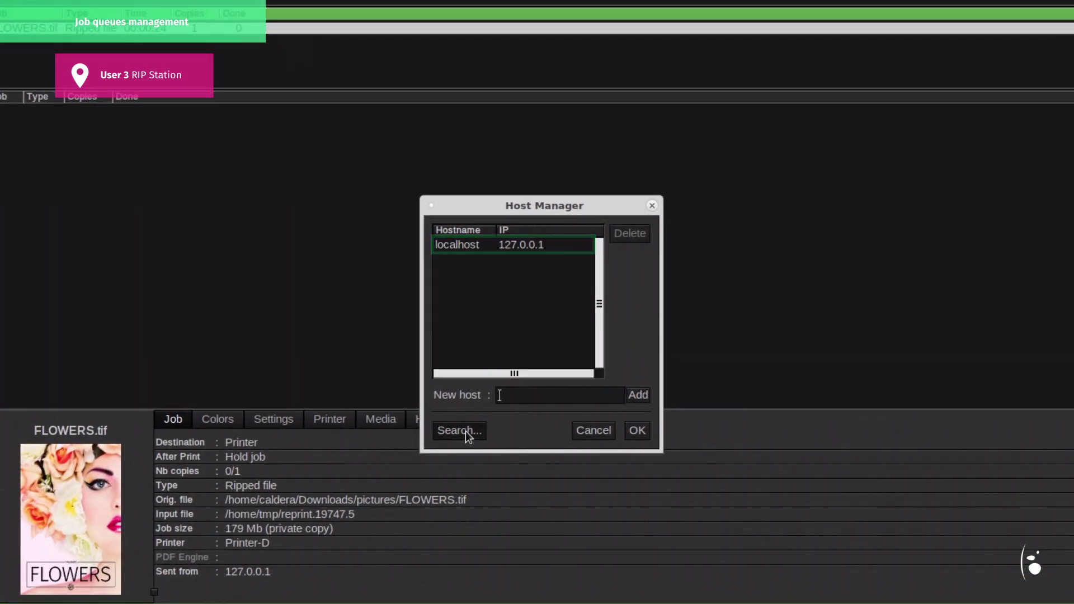
{"action": "left_click", "coordinate": [460, 431]}
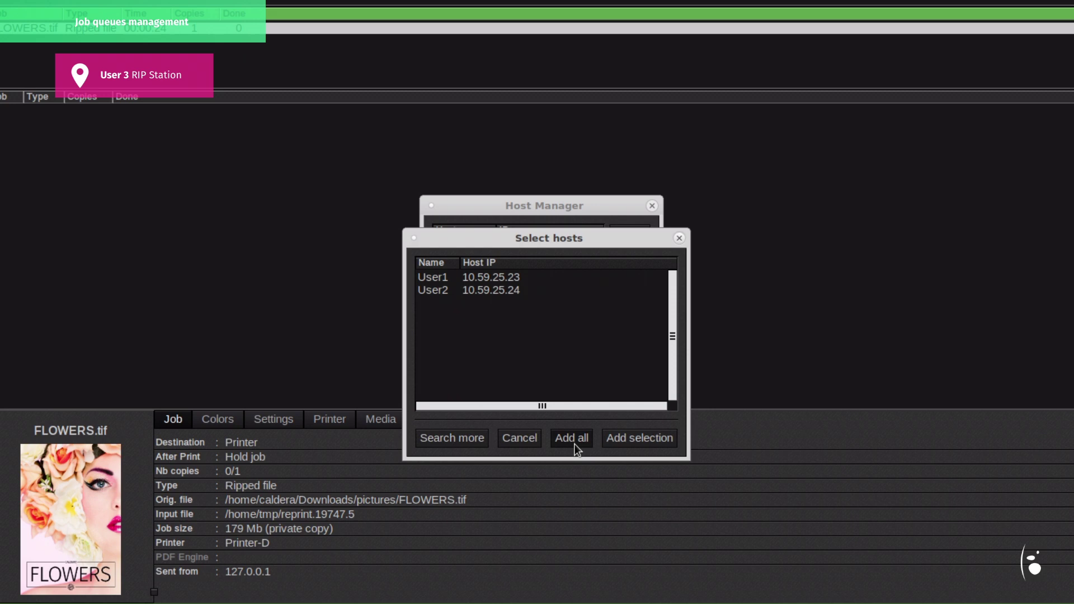
{"action": "left_click", "coordinate": [576, 445]}
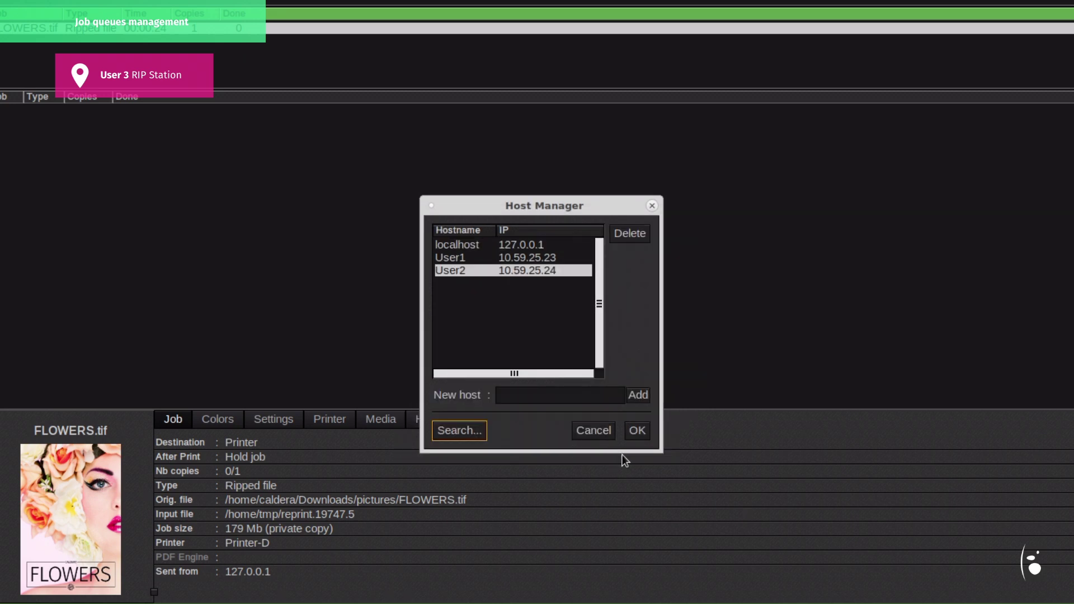
{"action": "left_click", "coordinate": [637, 431]}
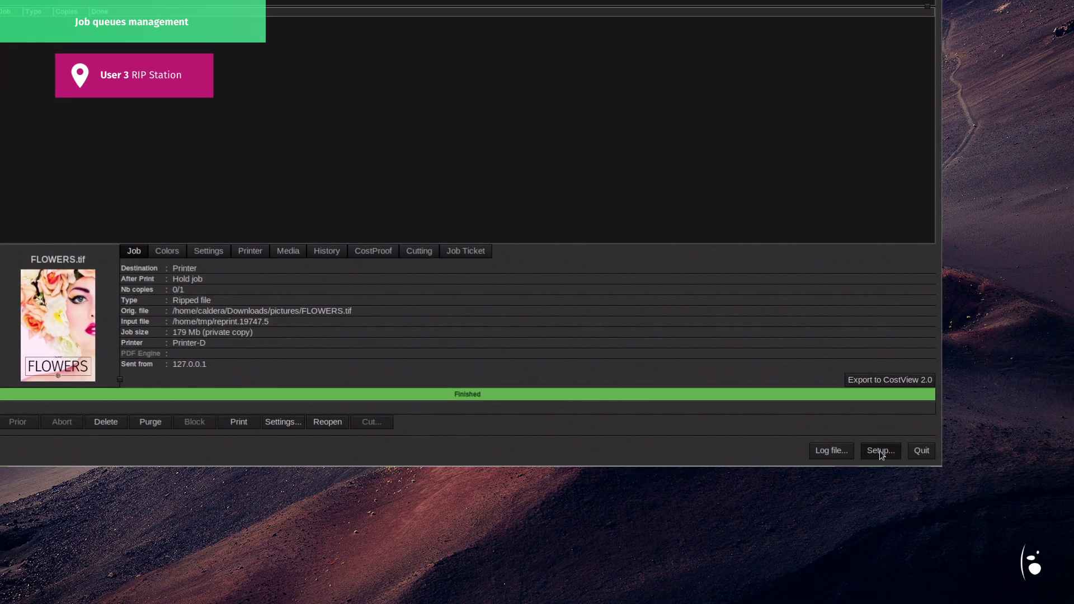
Enable 'Show hostnames in server list' in the spooler setup, then view Printer-C's jobs.
{"action": "left_click", "coordinate": [881, 452]}
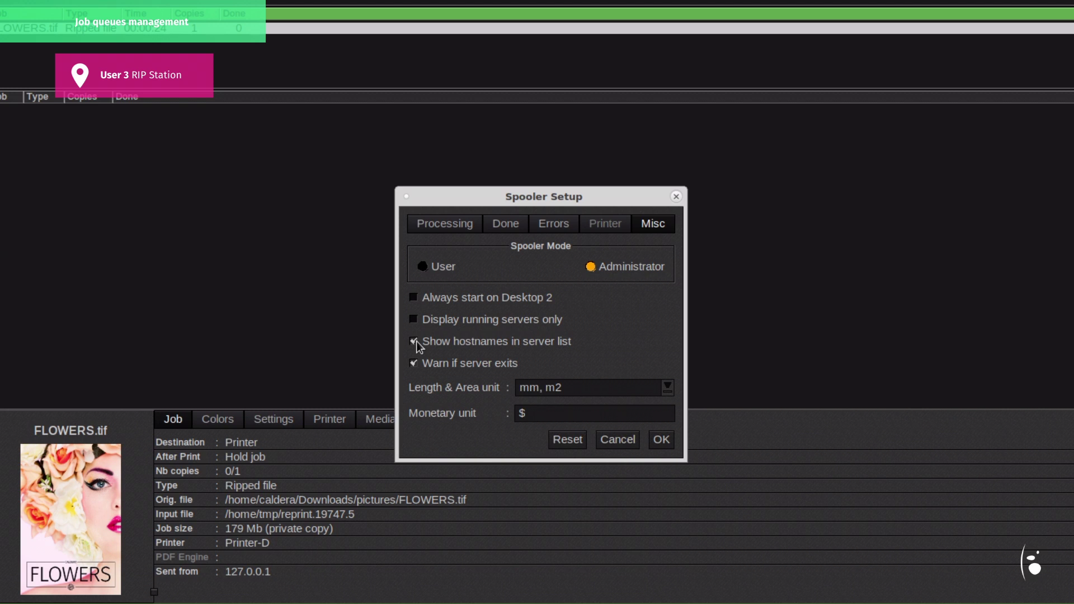
{"action": "left_click", "coordinate": [414, 321]}
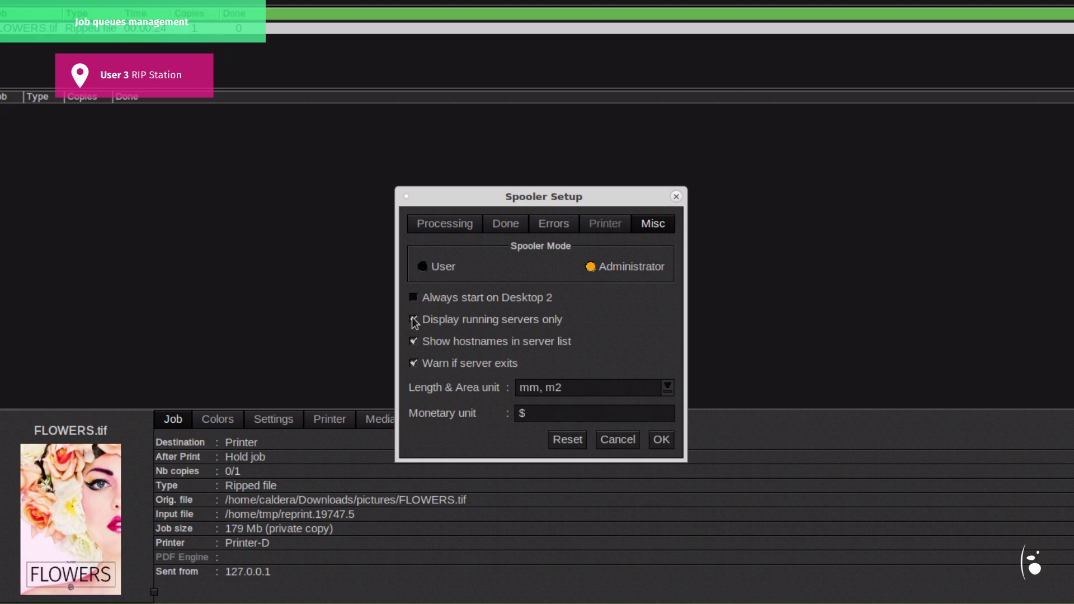
{"action": "left_click", "coordinate": [662, 441]}
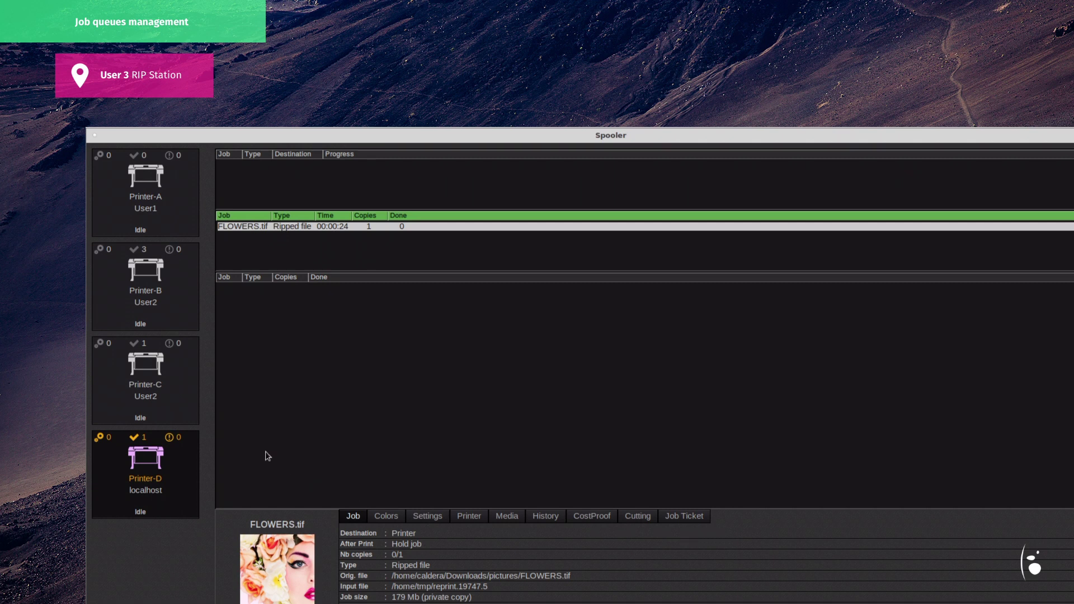
{"action": "left_click", "coordinate": [184, 391]}
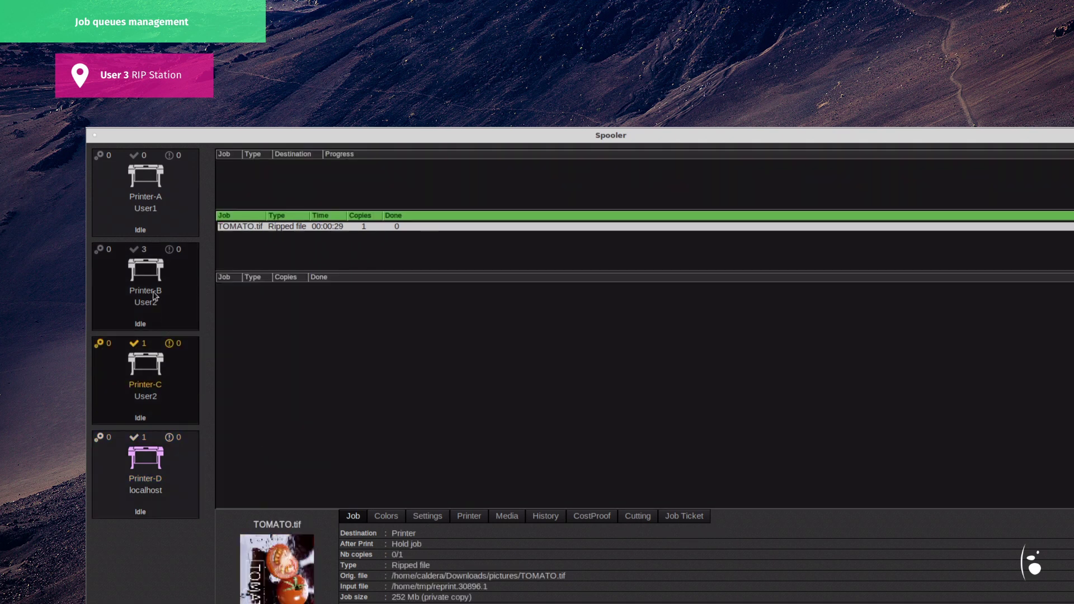